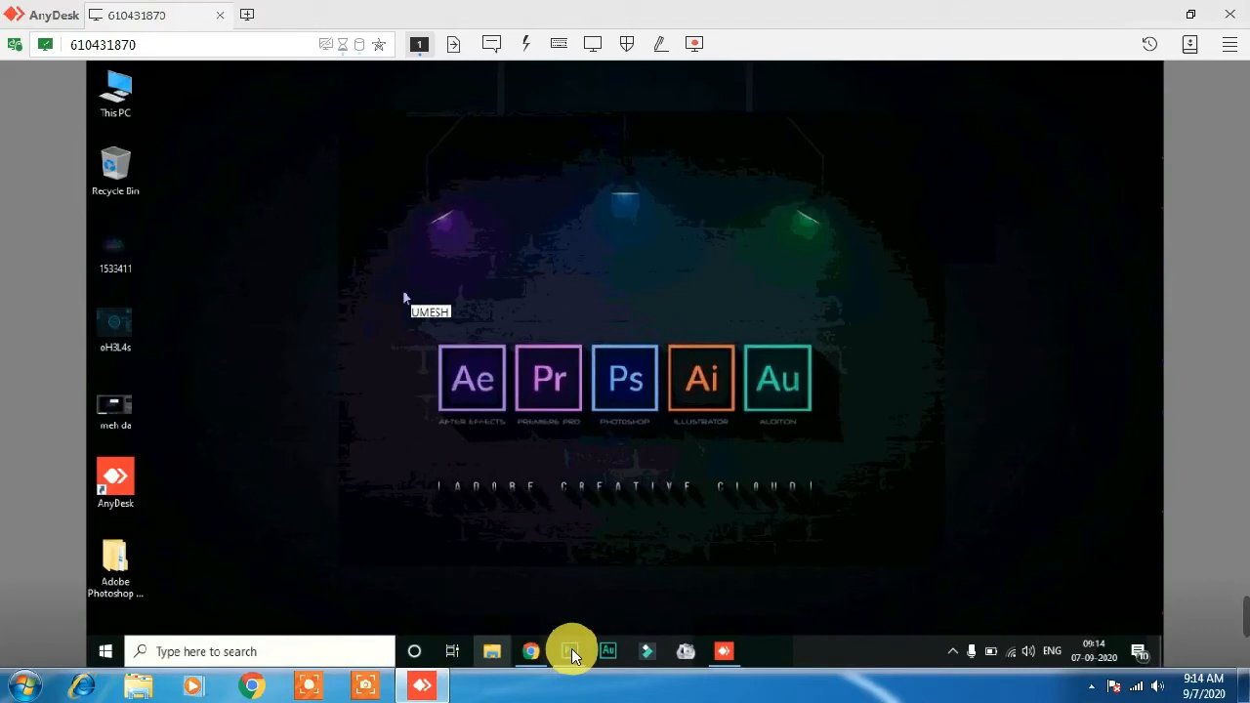
Bring up Photoshop, dismiss the brush tool memory error, and minimize the Photoshop window.
left_click(571, 648)
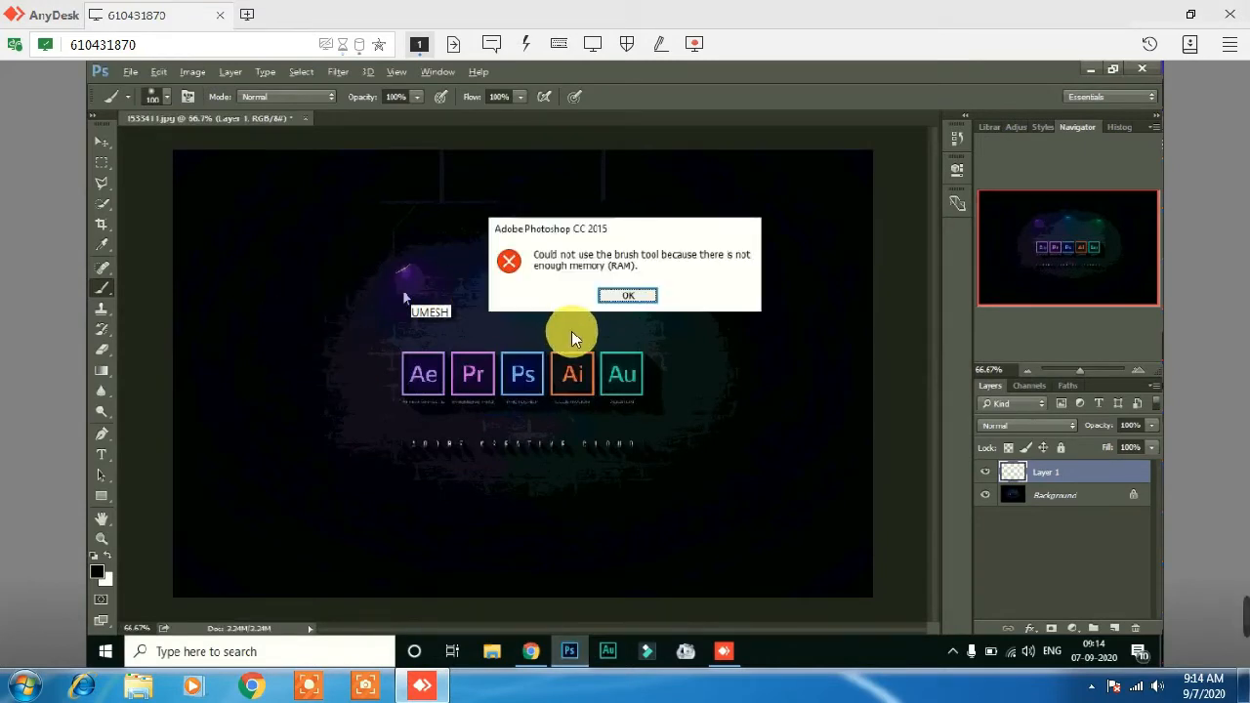
left_click(630, 295)
left_click(1092, 71)
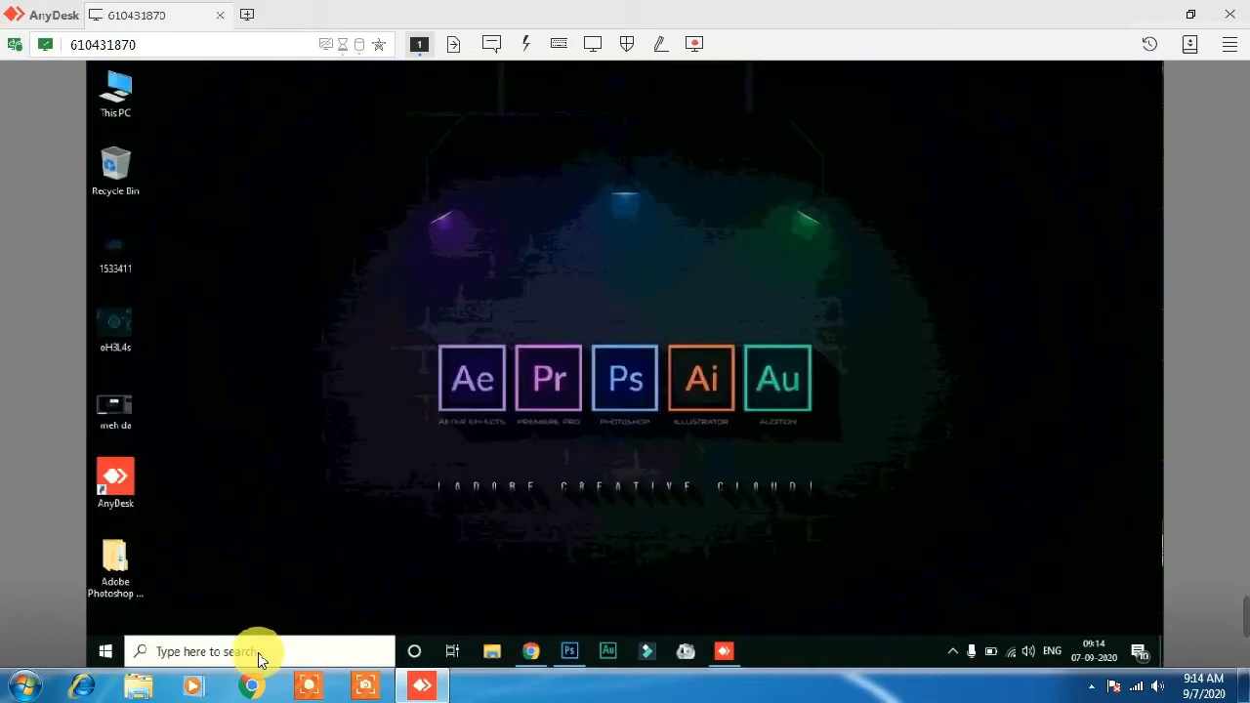
Search Windows for "re" and open Registry Editor.
left_click(260, 661)
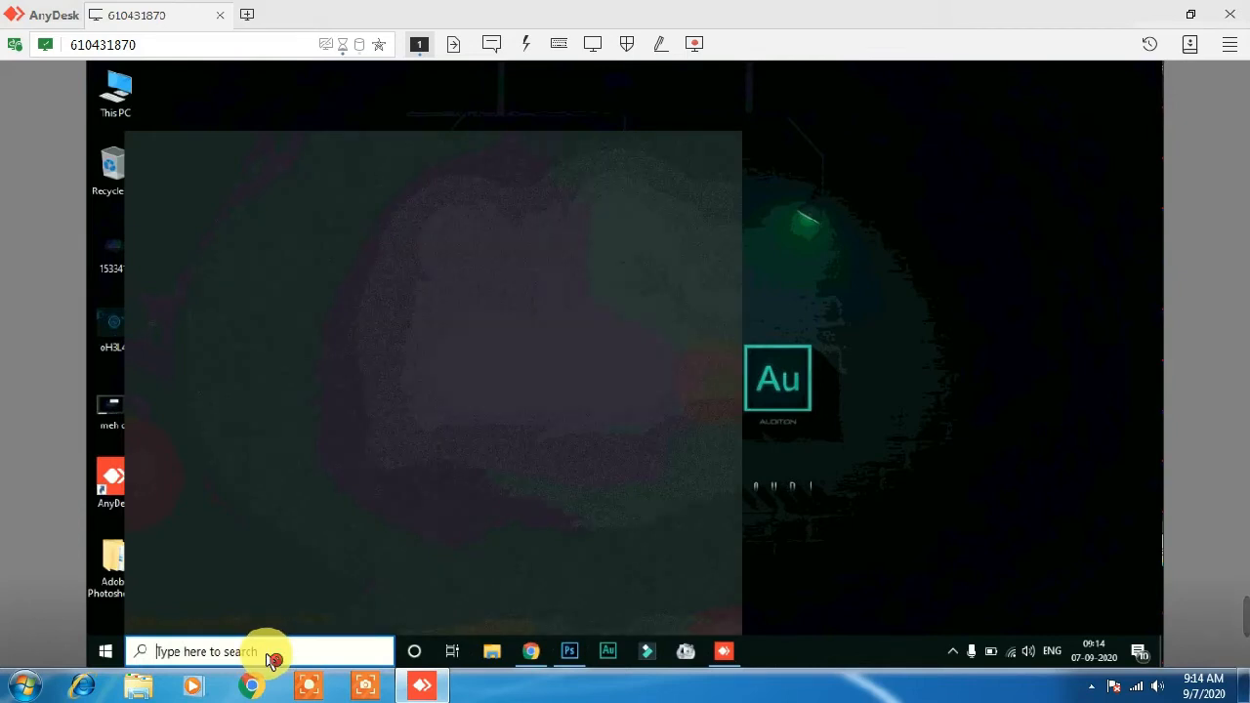
type("re")
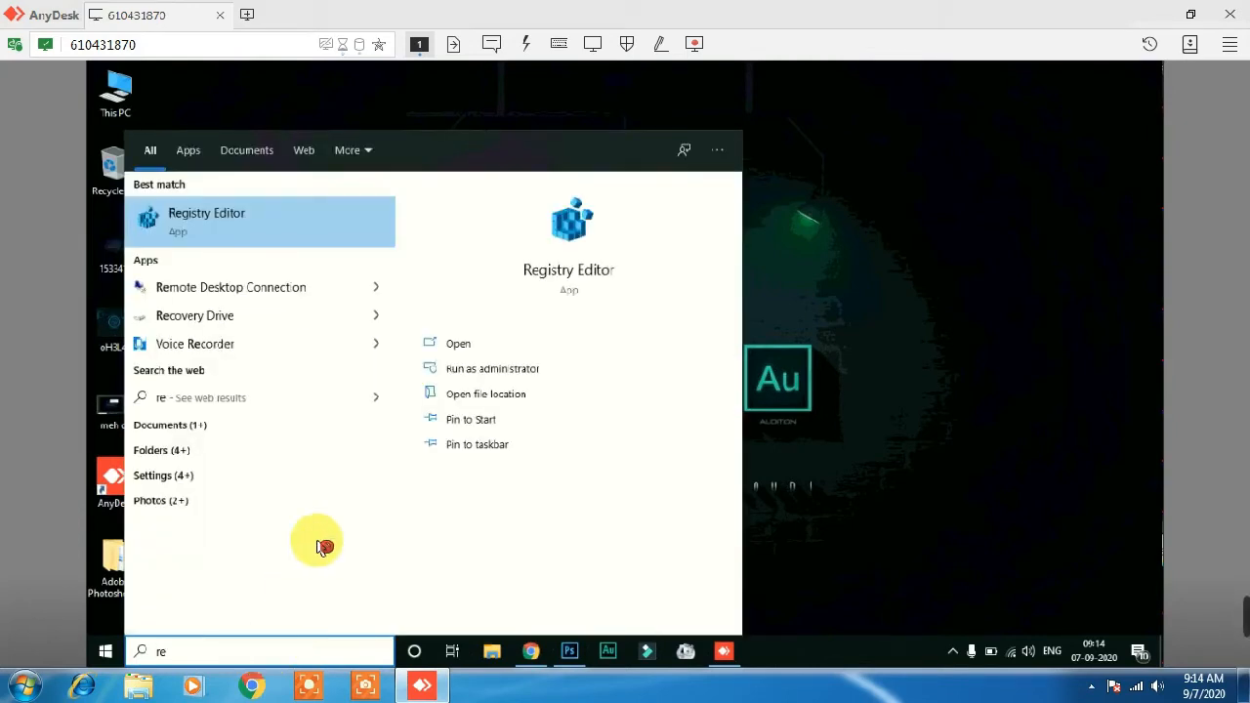
left_click(259, 215)
left_click(479, 447)
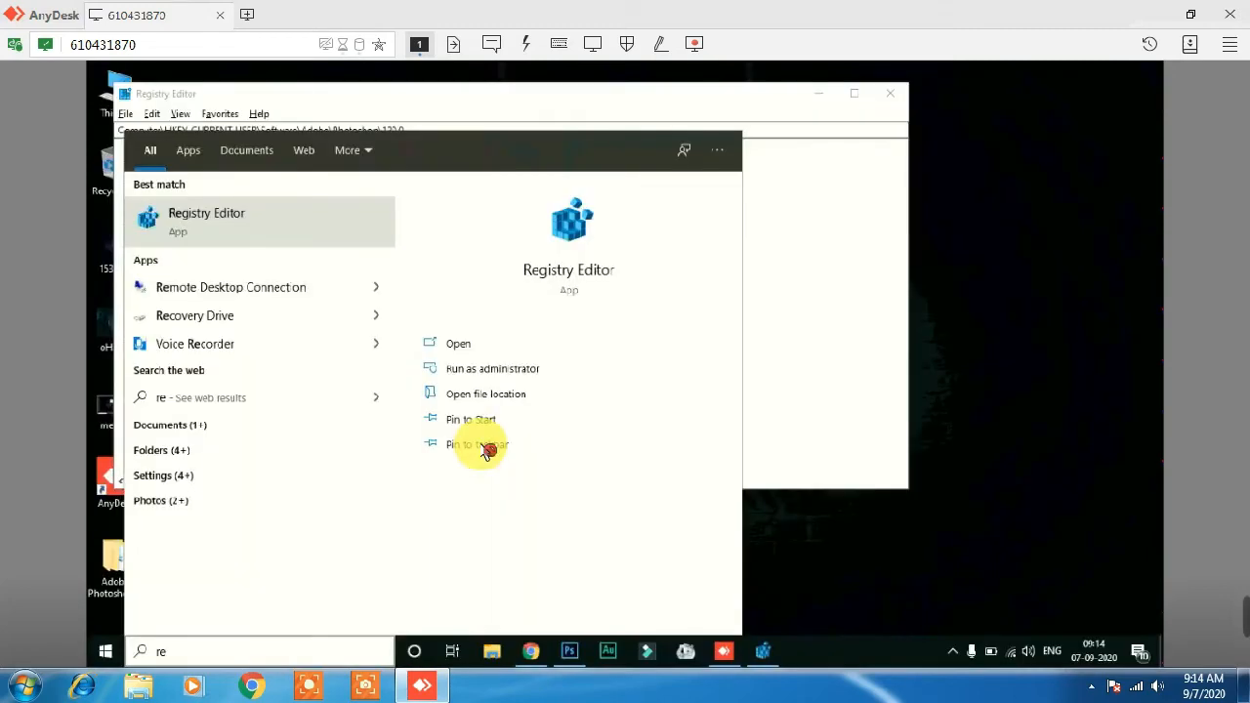
left_click(828, 315)
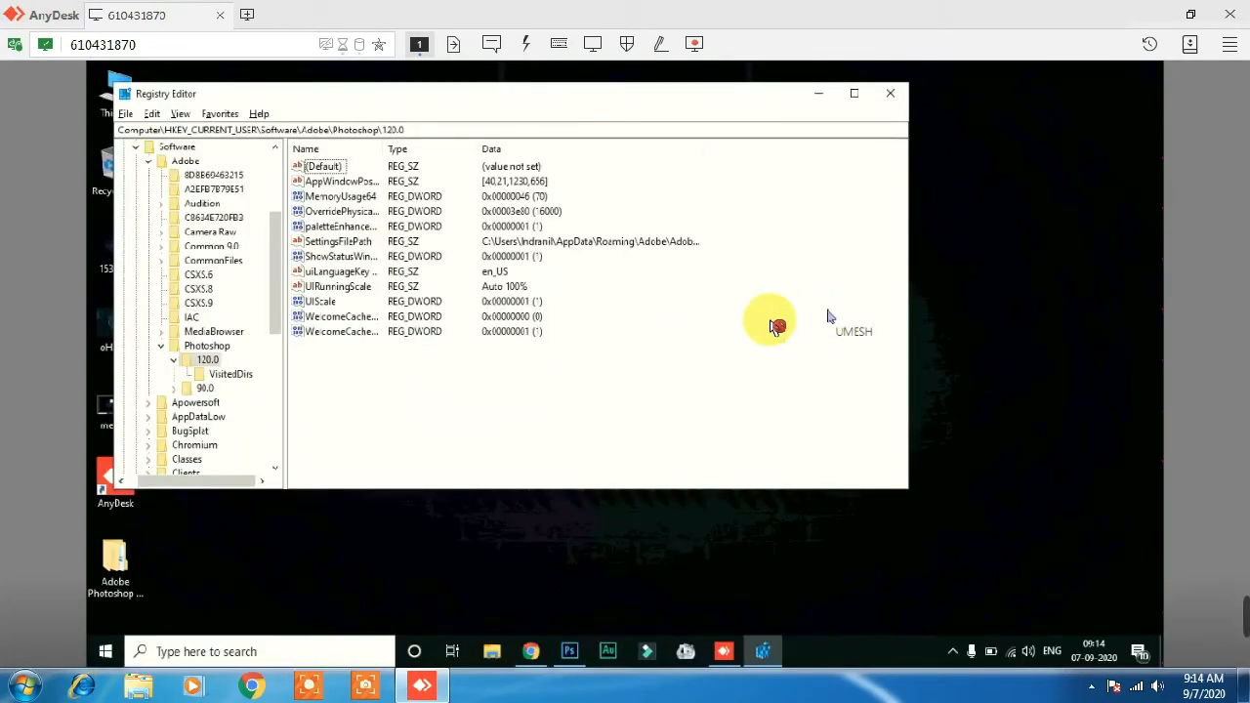
Delete the MemoryUsage64 value from the Photoshop 120.0 key.
right_click(367, 200)
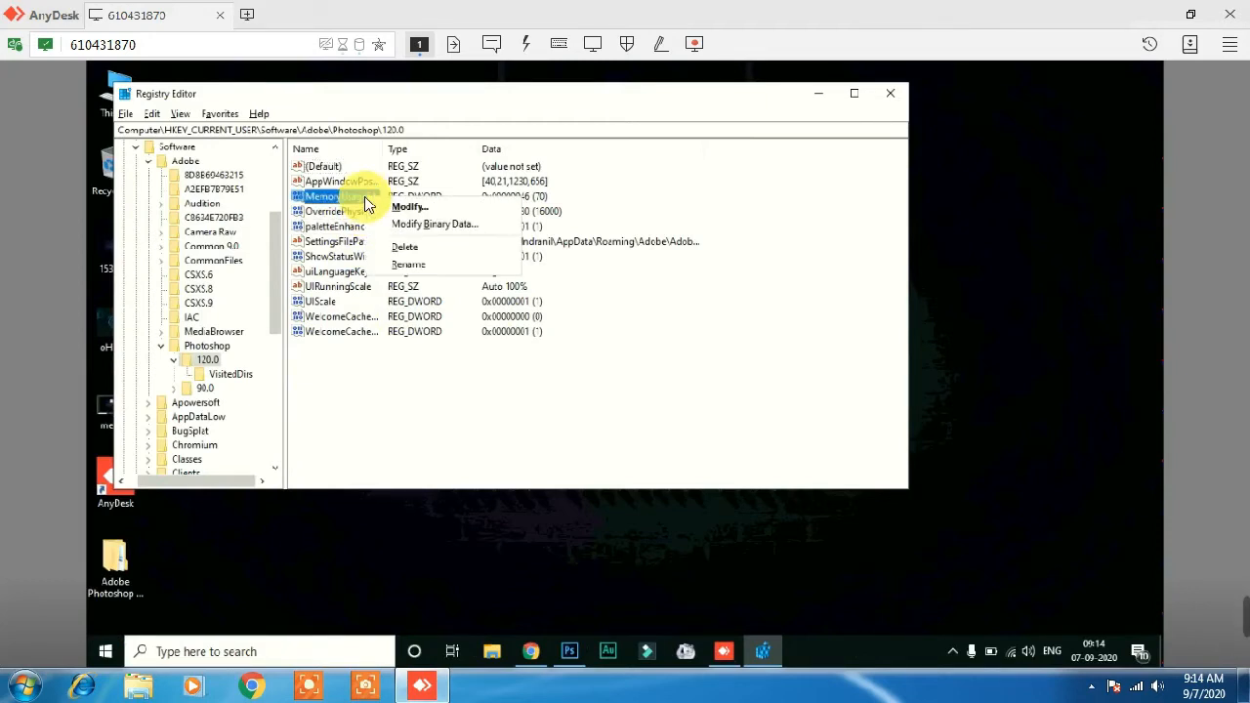
left_click(399, 248)
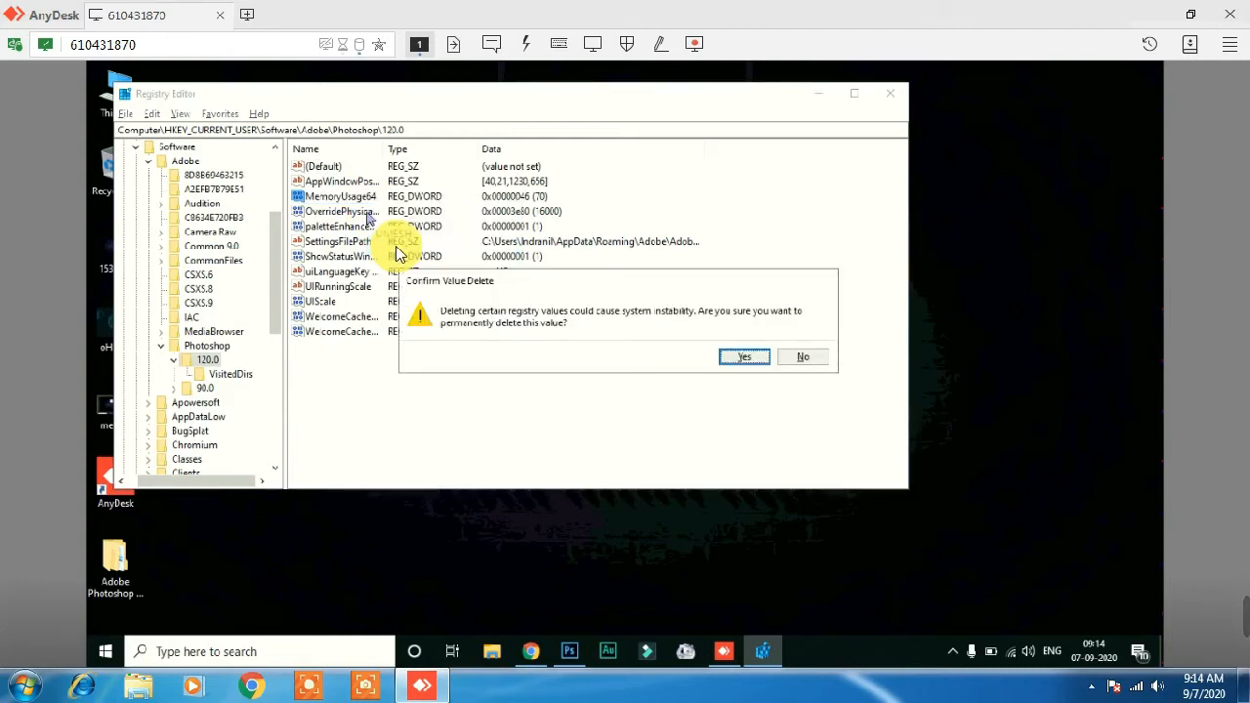
left_click(742, 358)
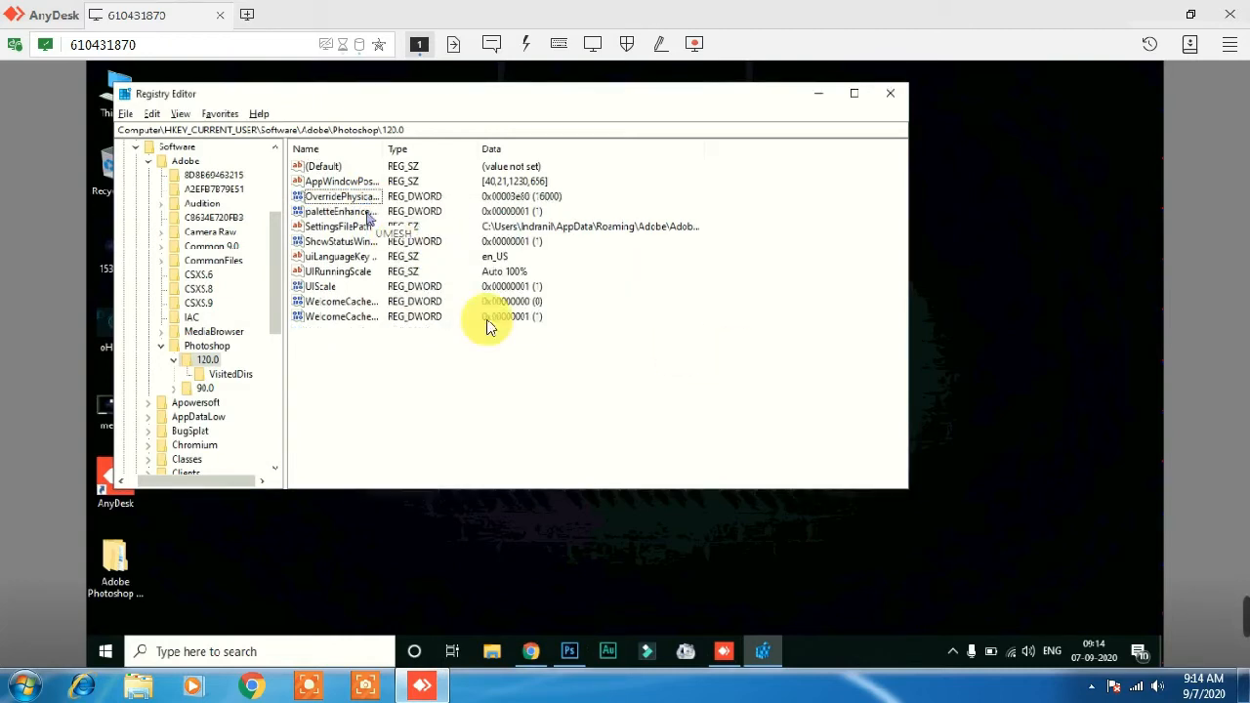
Set the OverridePhysicalMemoryMB value in the Photoshop 120.0 key to hexadecimal 24000.
right_click(351, 200)
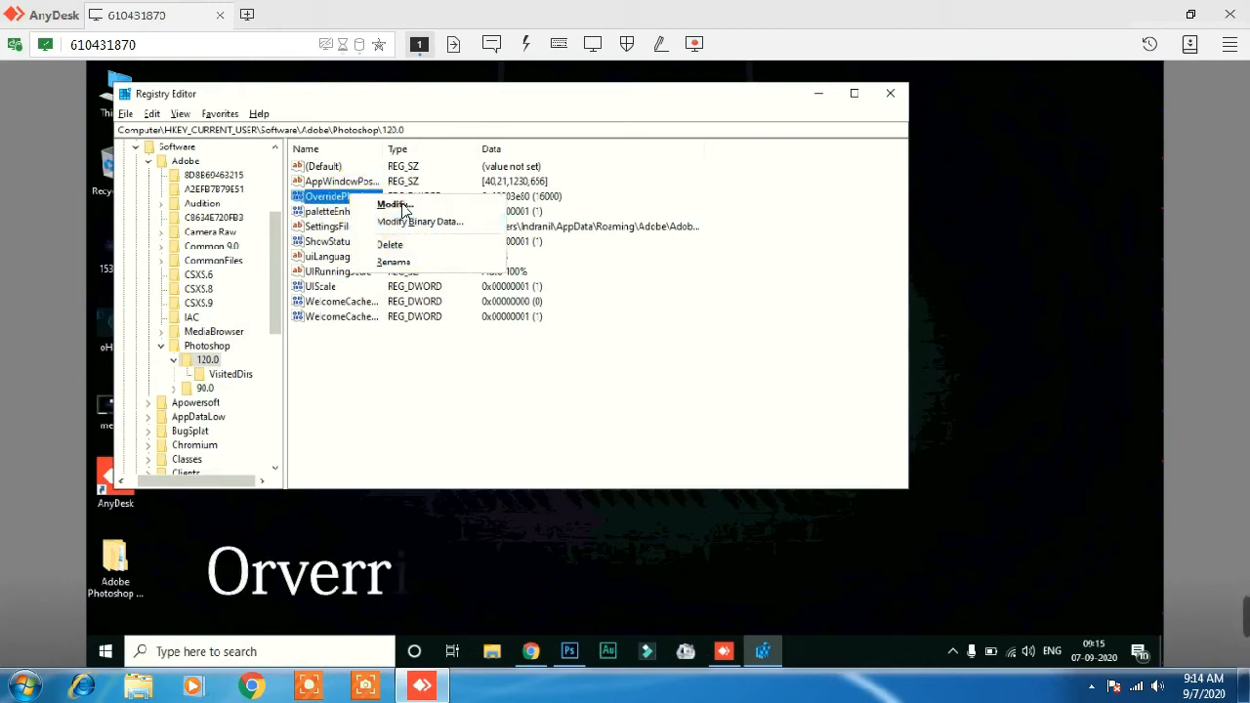
left_click(397, 205)
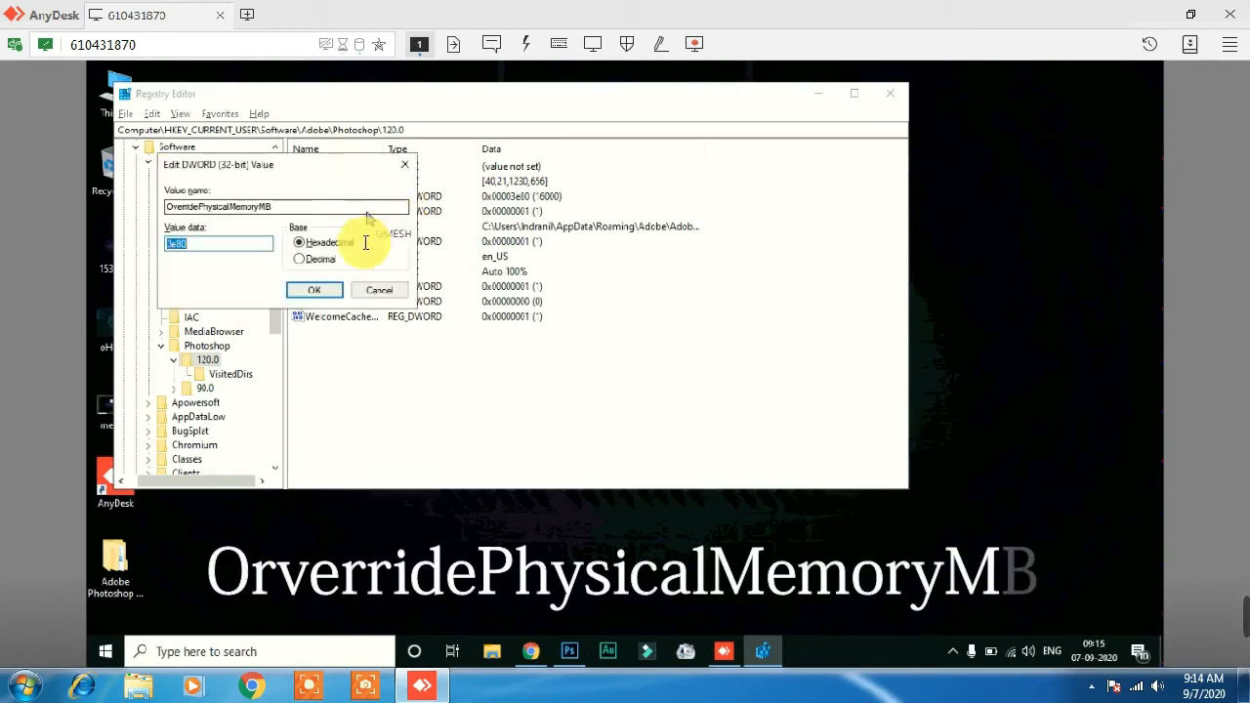
type("3e80")
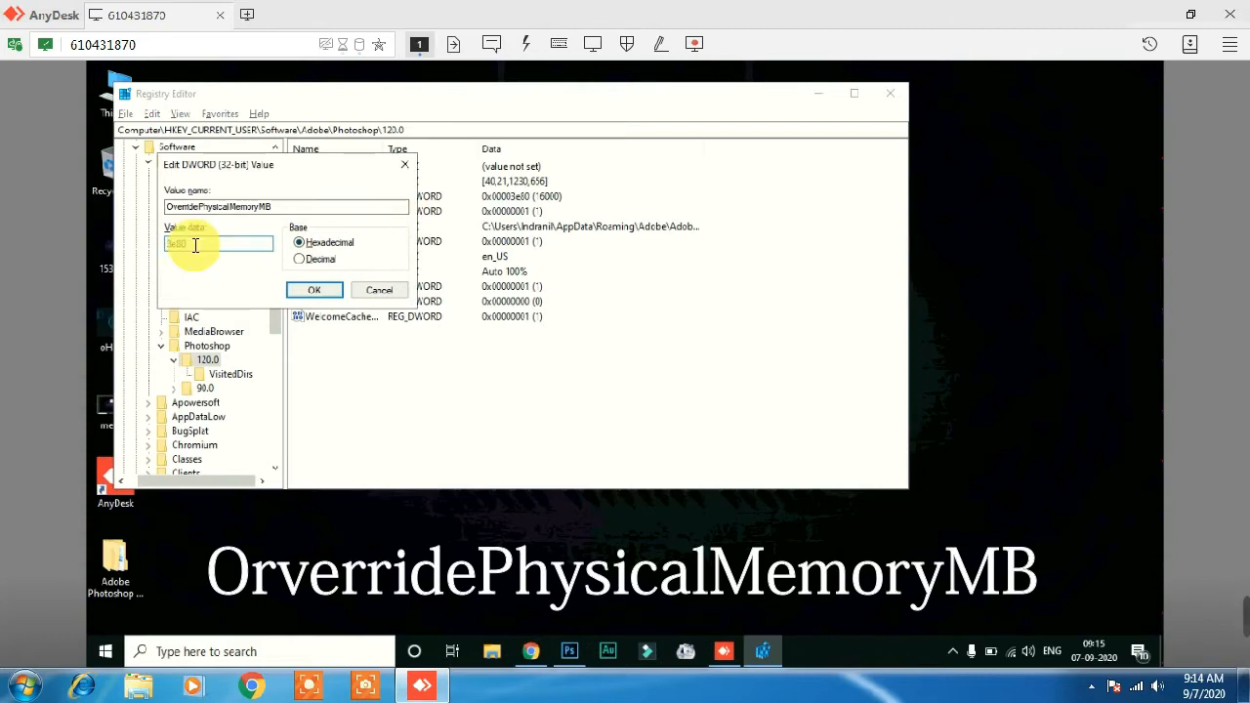
double_click(158, 242)
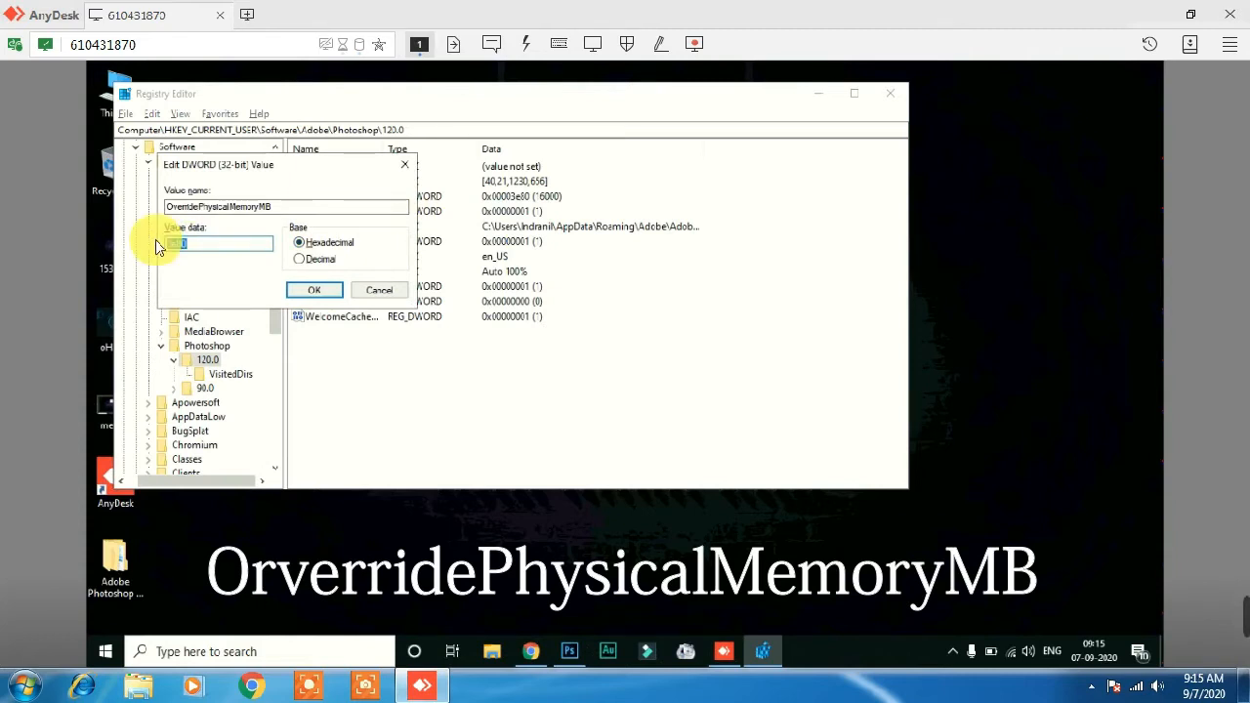
type("24000")
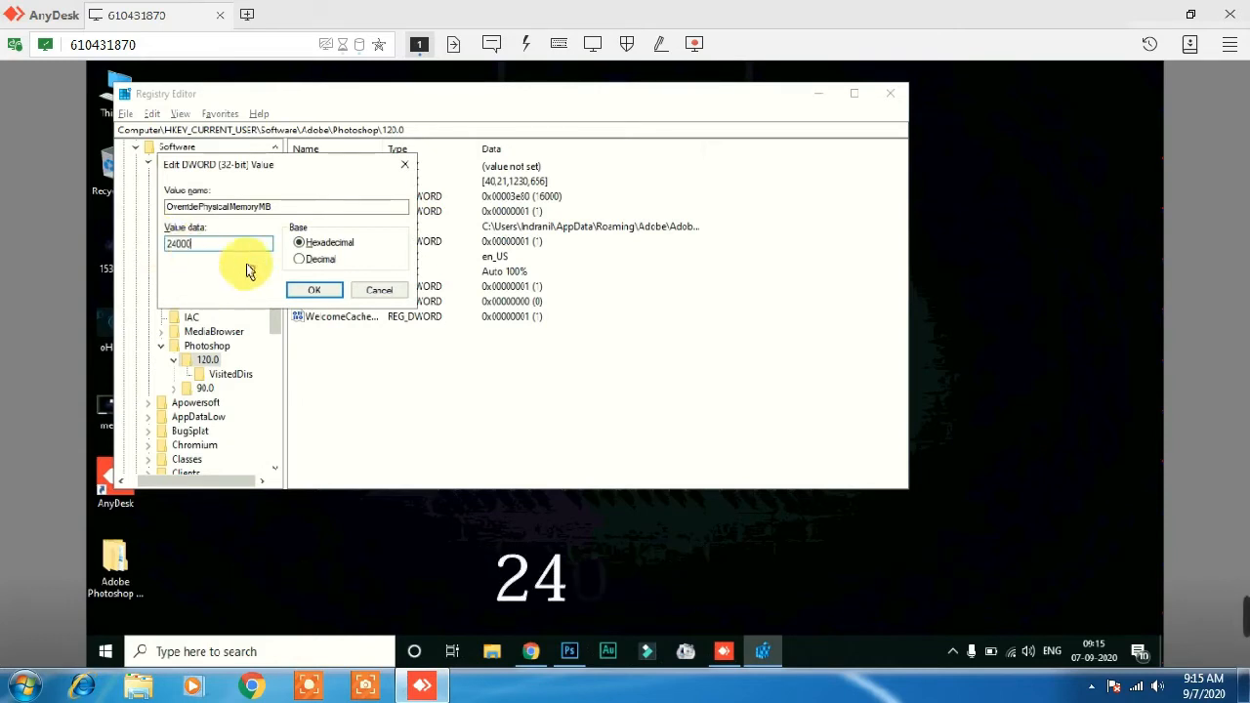
left_click(298, 290)
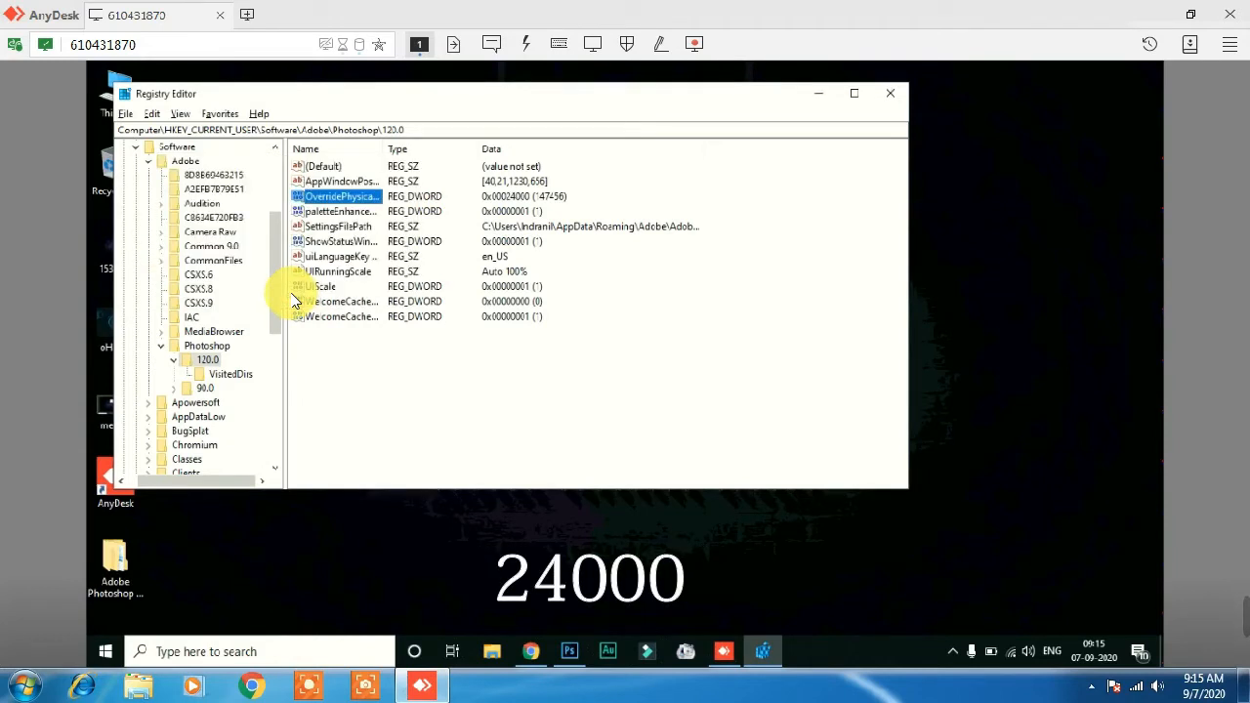
left_click(434, 367)
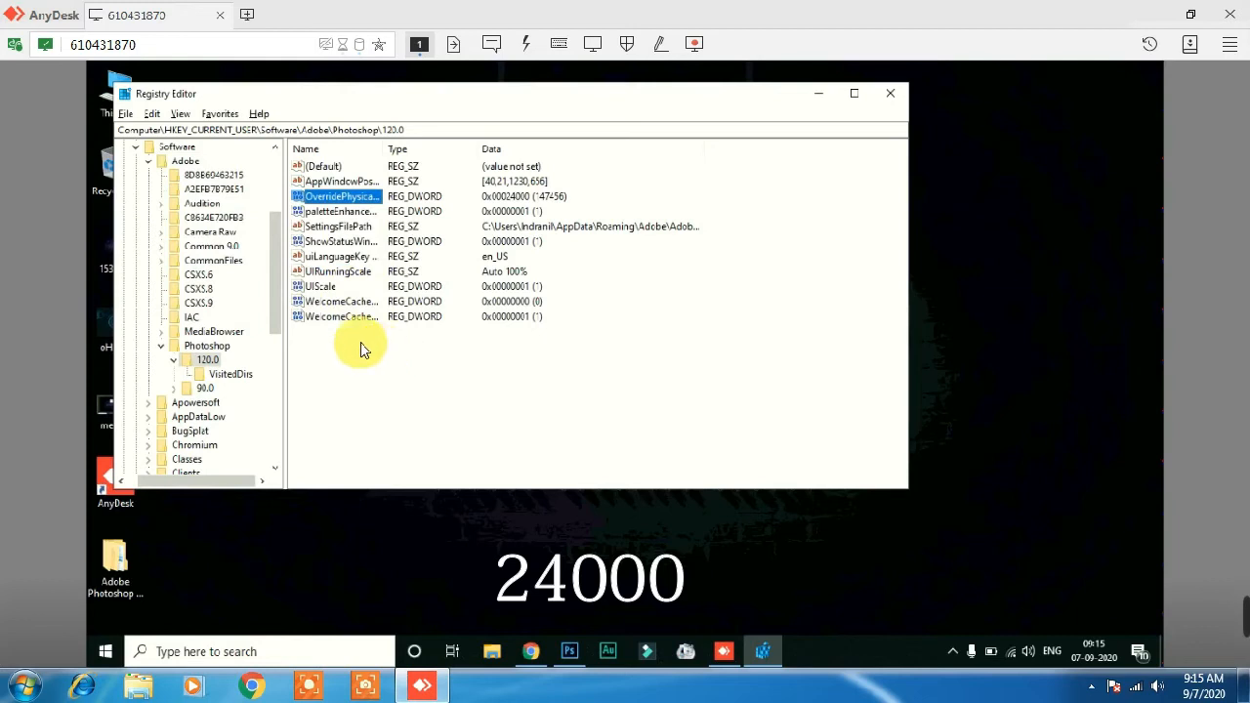
Create a DWORD (32-bit) value named OverridePhysicalMemoryMB in the Photoshop 90.0 key.
left_click(310, 322)
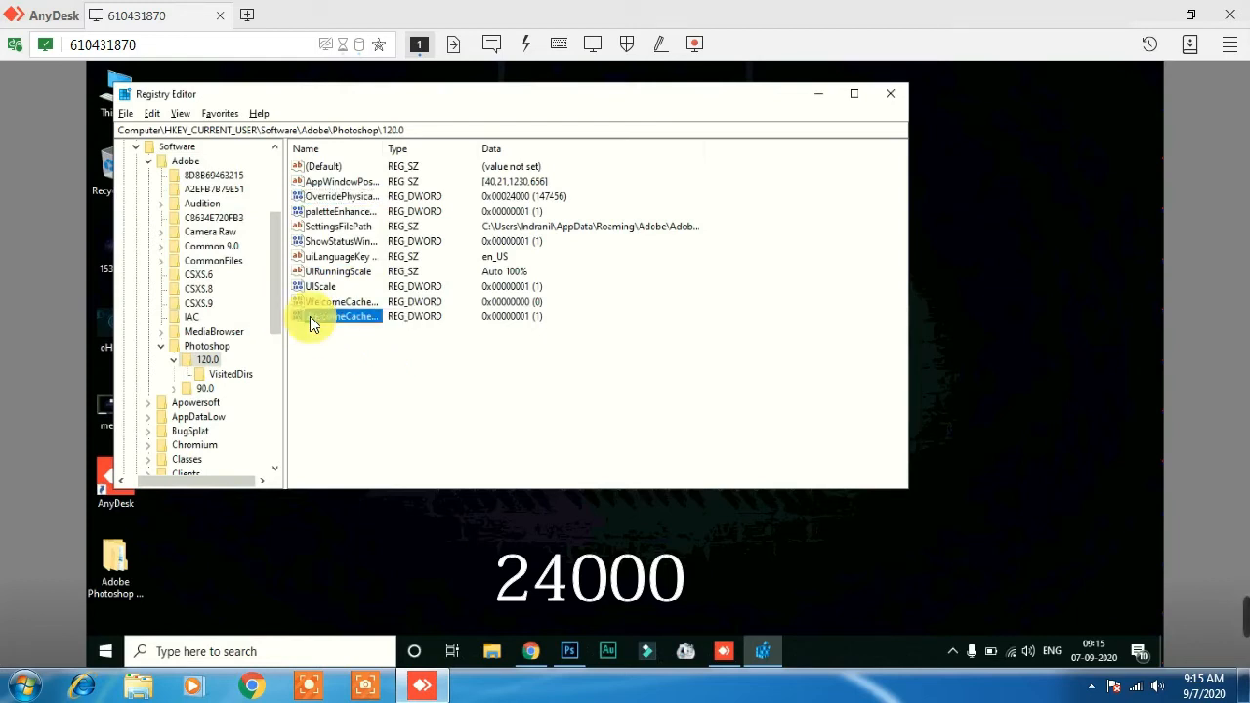
left_click(175, 361)
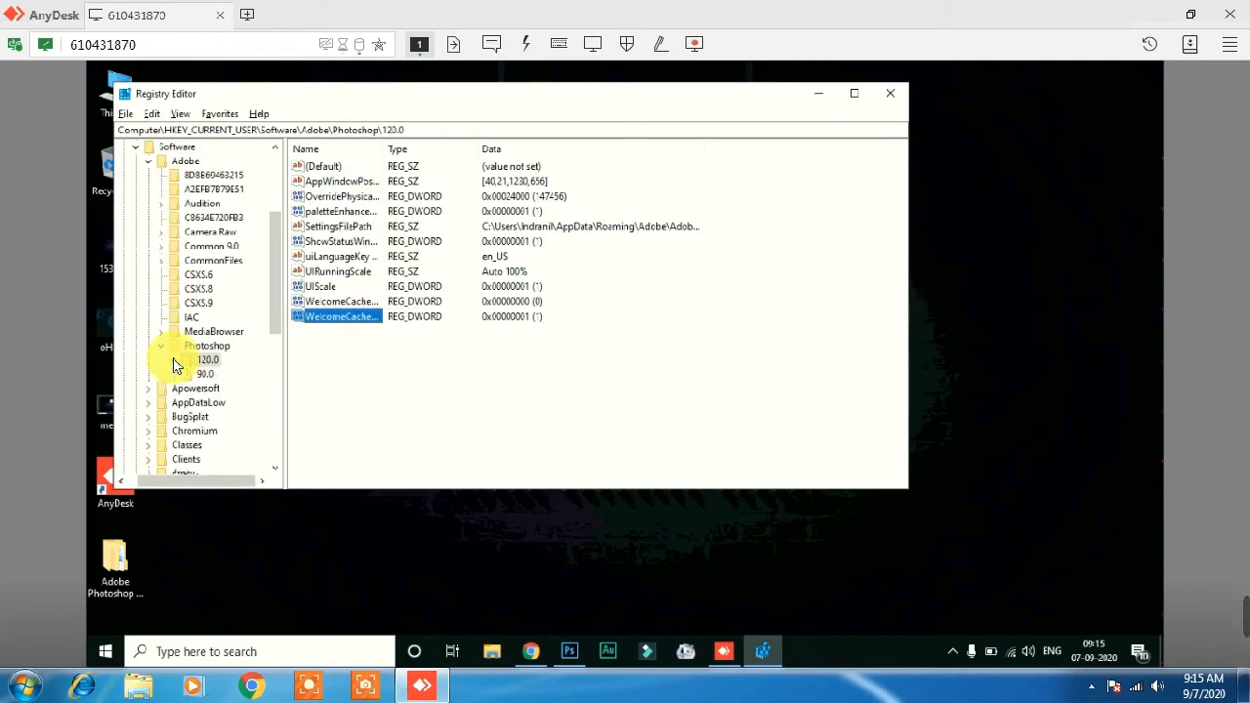
left_click(173, 362)
left_click(177, 391)
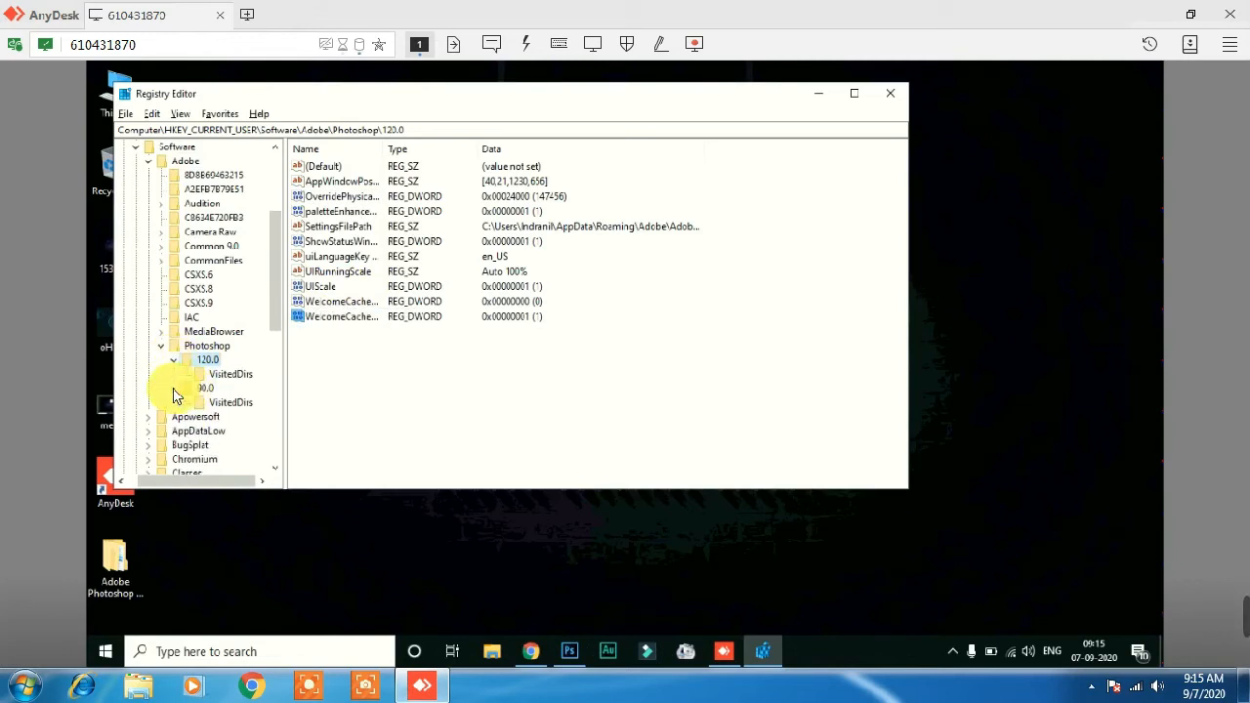
left_click(198, 388)
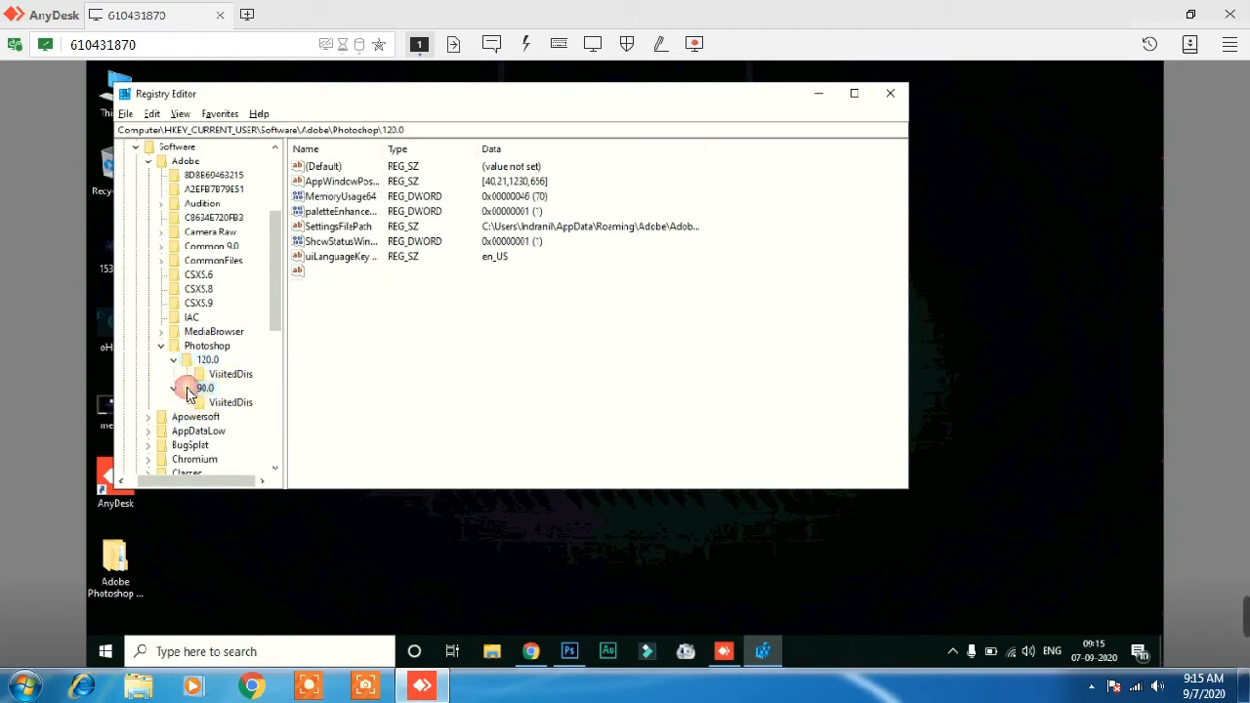
right_click(383, 348)
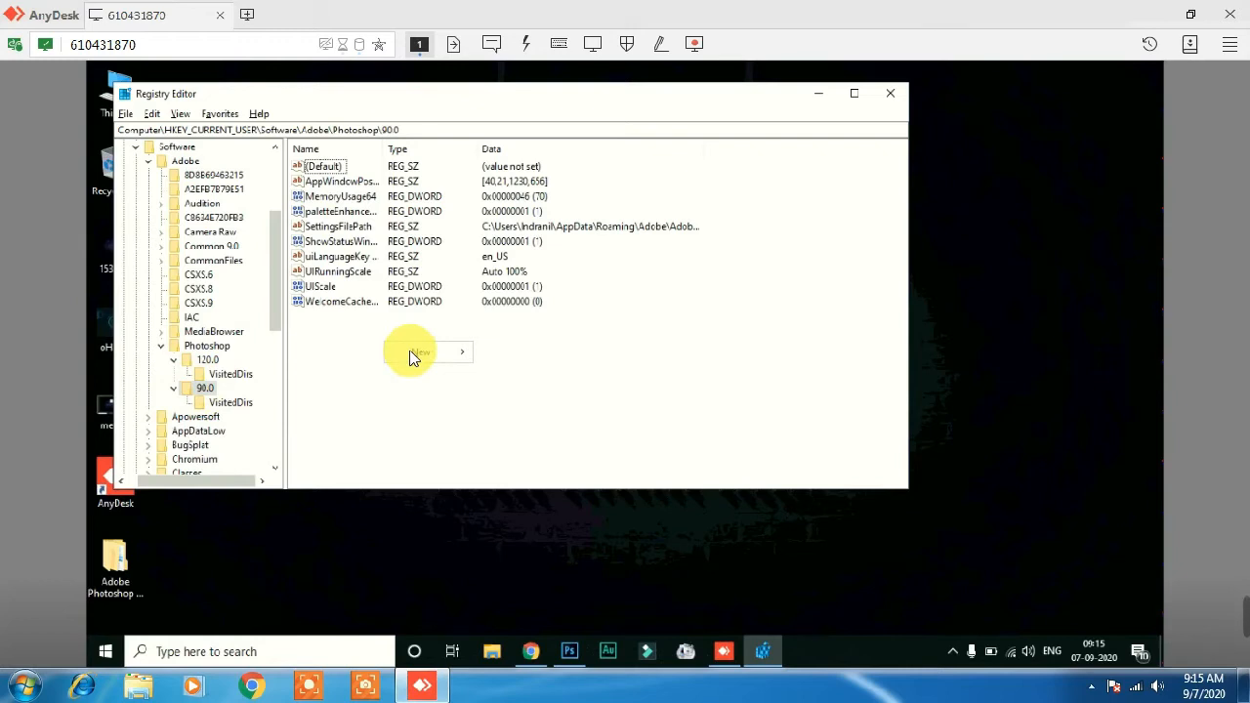
mouse_move(410, 355)
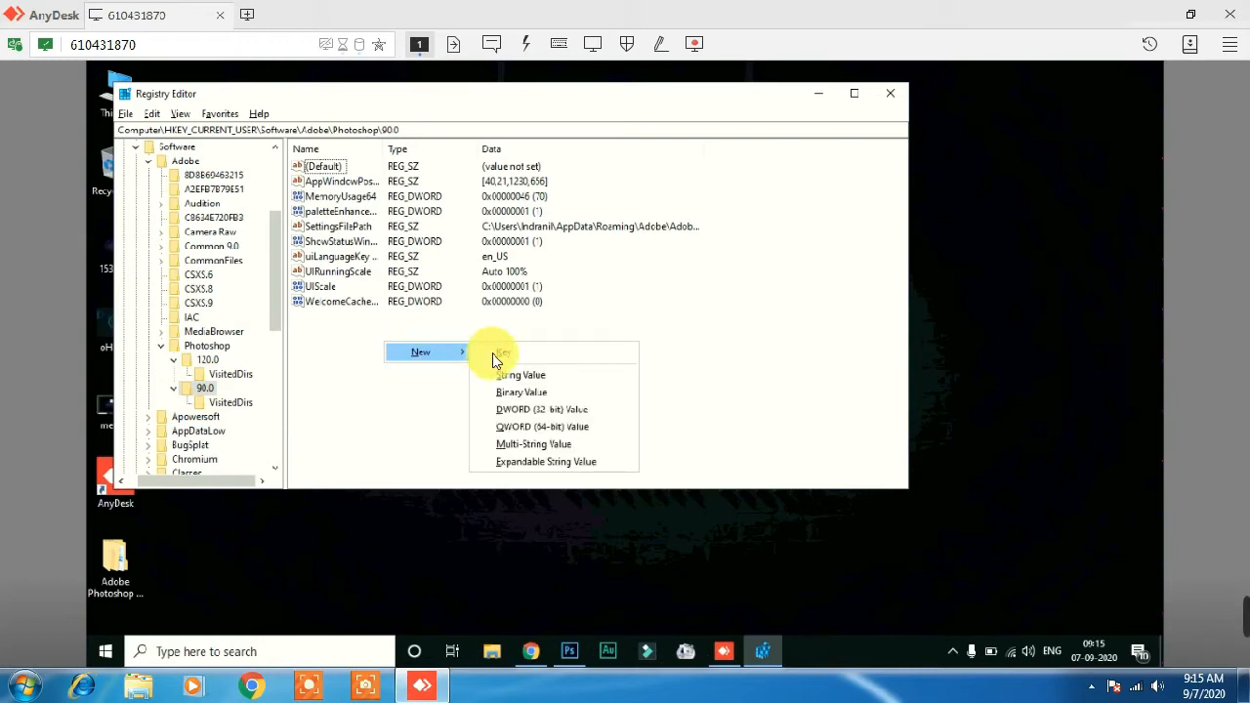
left_click(512, 414)
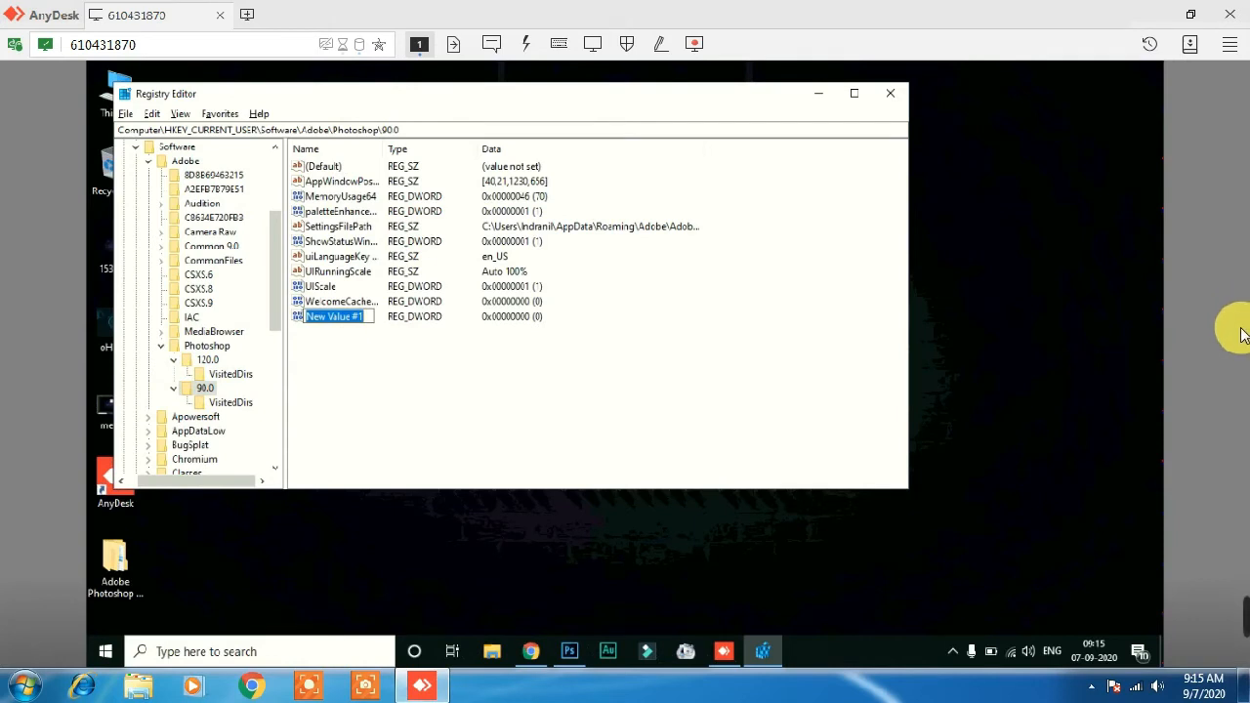
type("Overri")
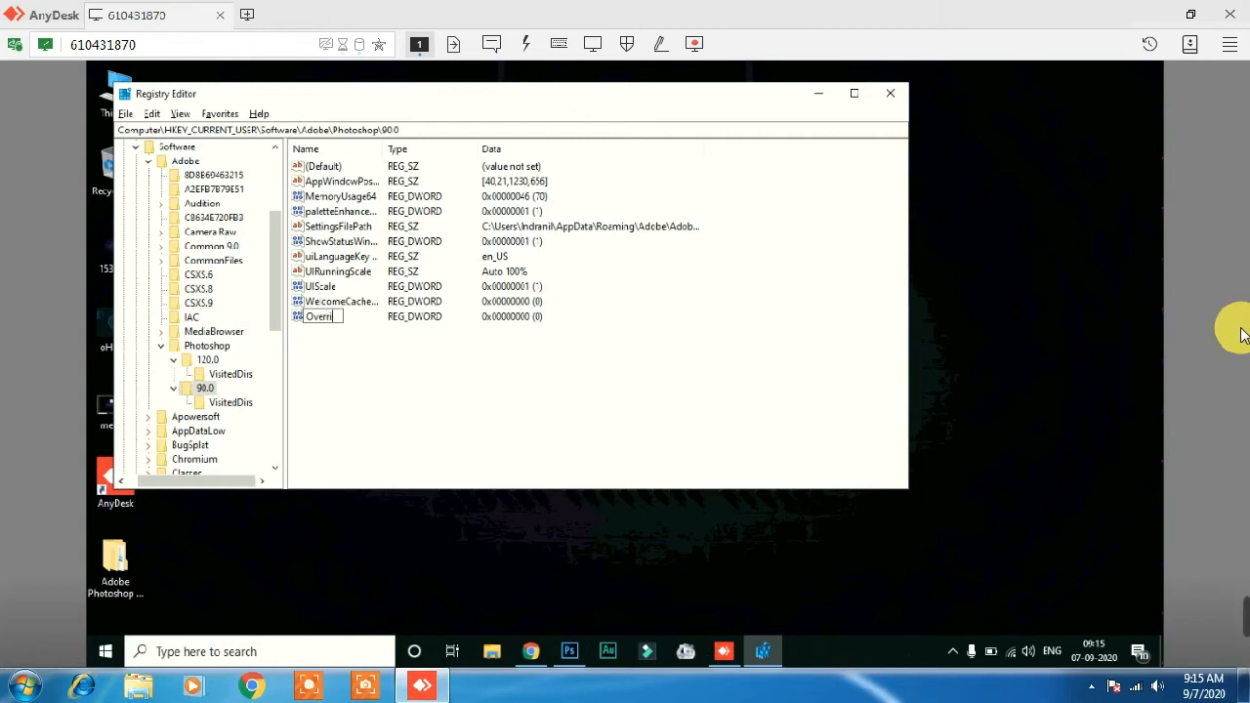
type("h")
type("ysicalMemoryMB")
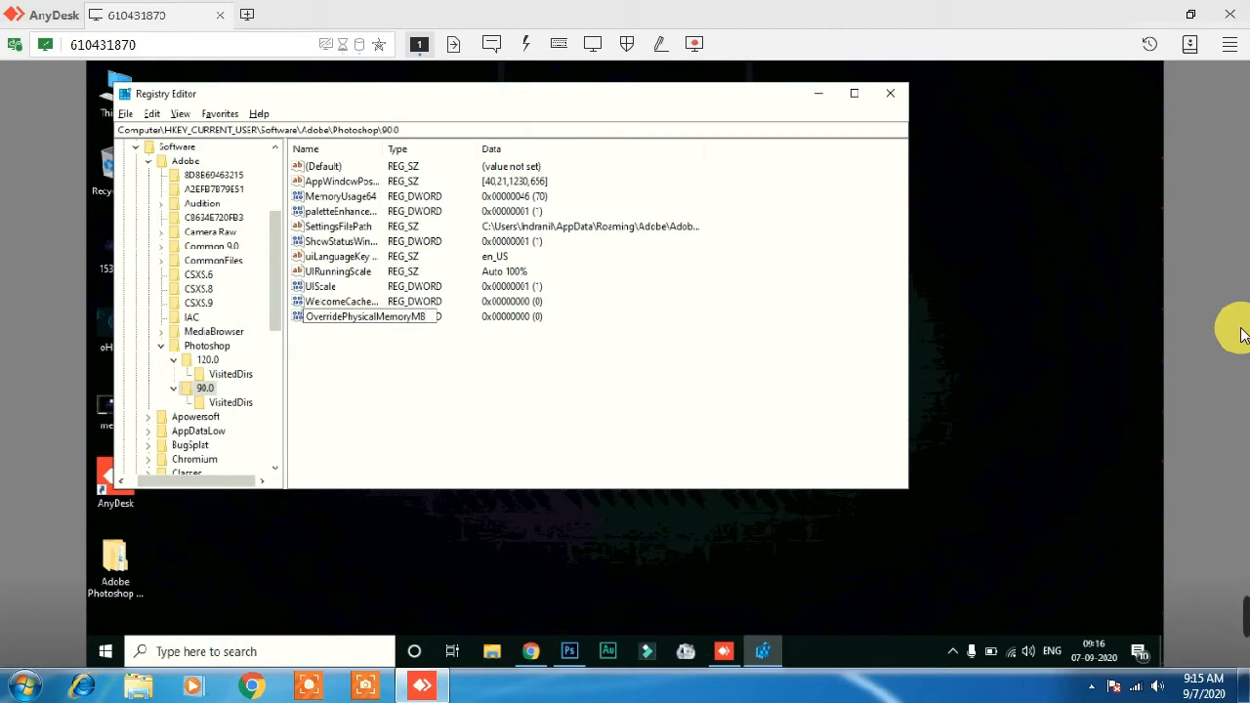
key("Return")
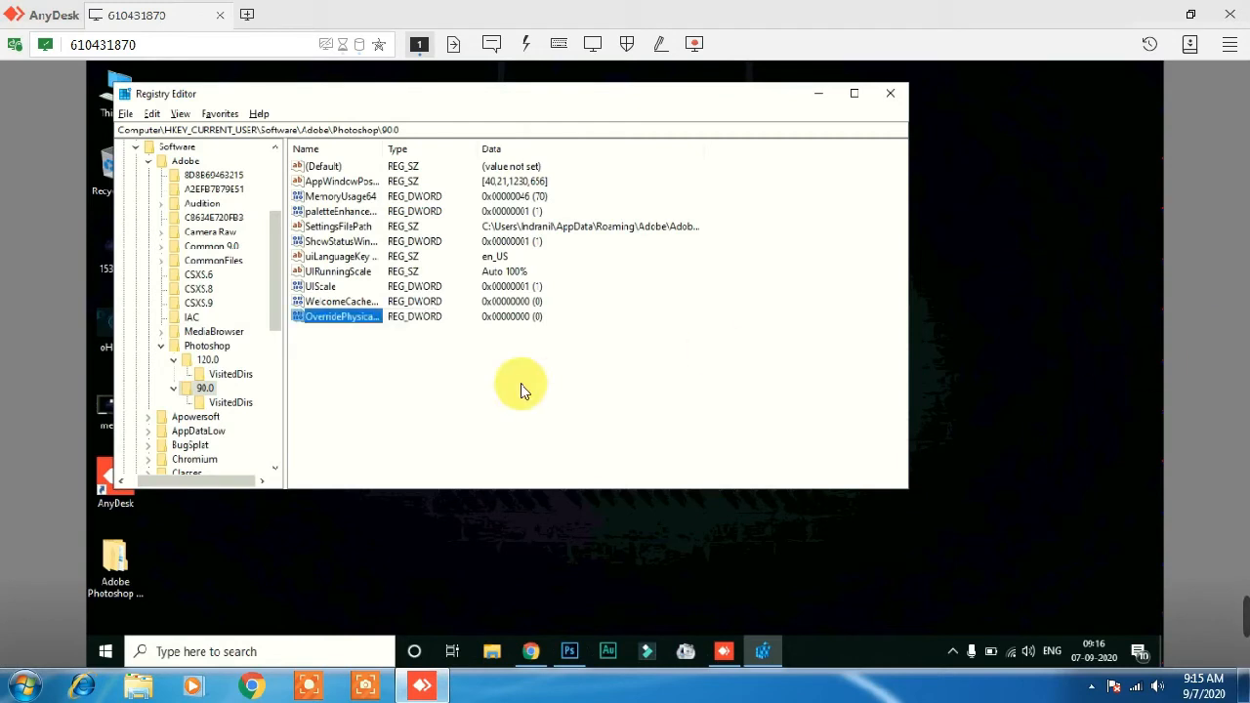
Set OverridePhysicalMemoryMB in the Photoshop 90.0 key to hexadecimal 24000 and close Registry Editor.
right_click(344, 315)
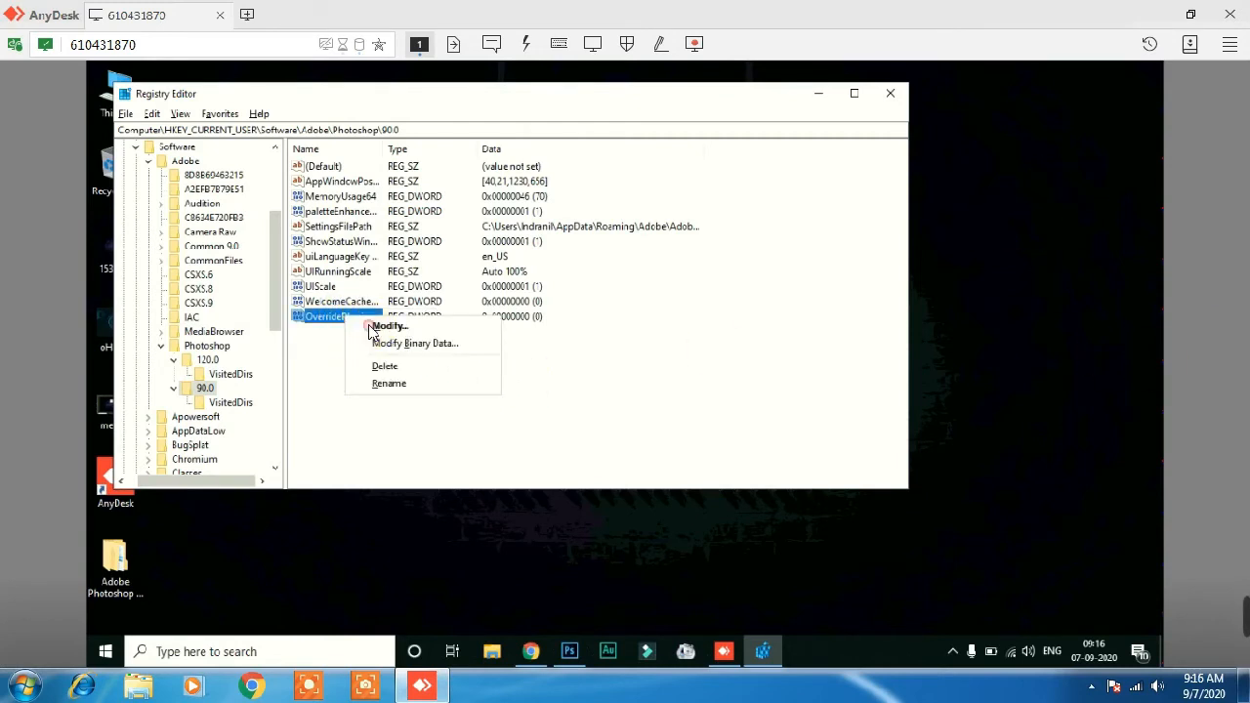
left_click(381, 326)
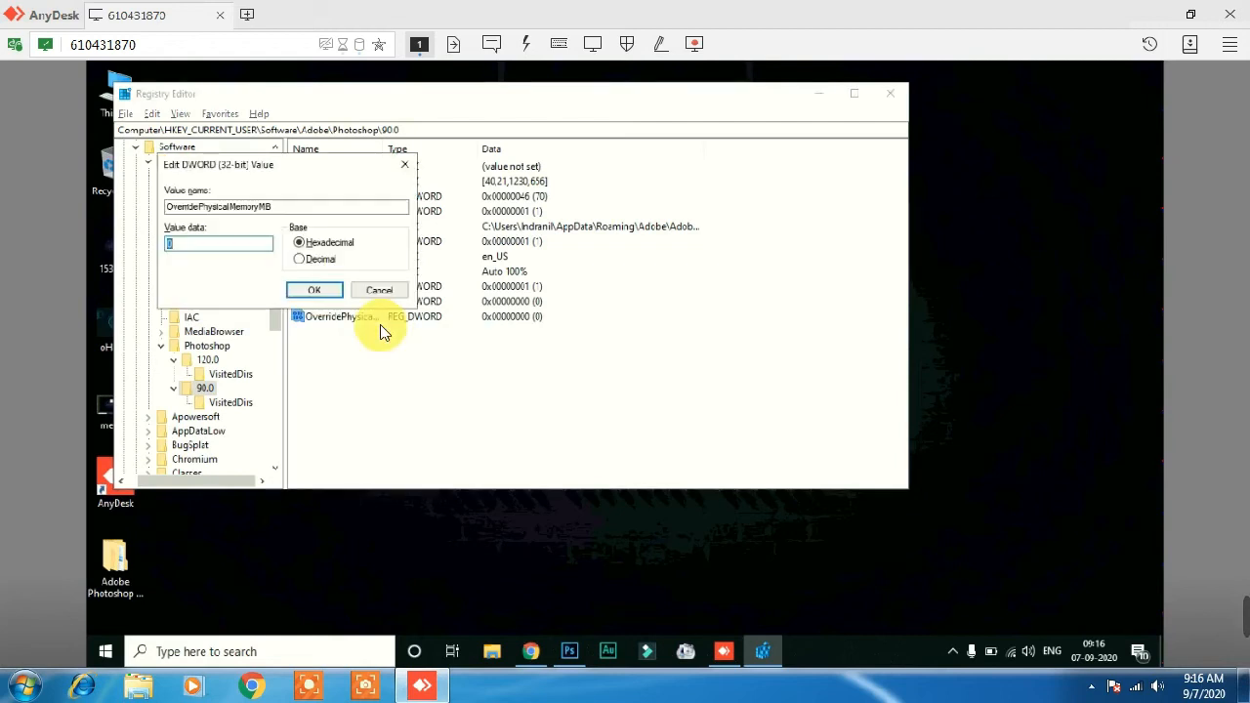
type("24000")
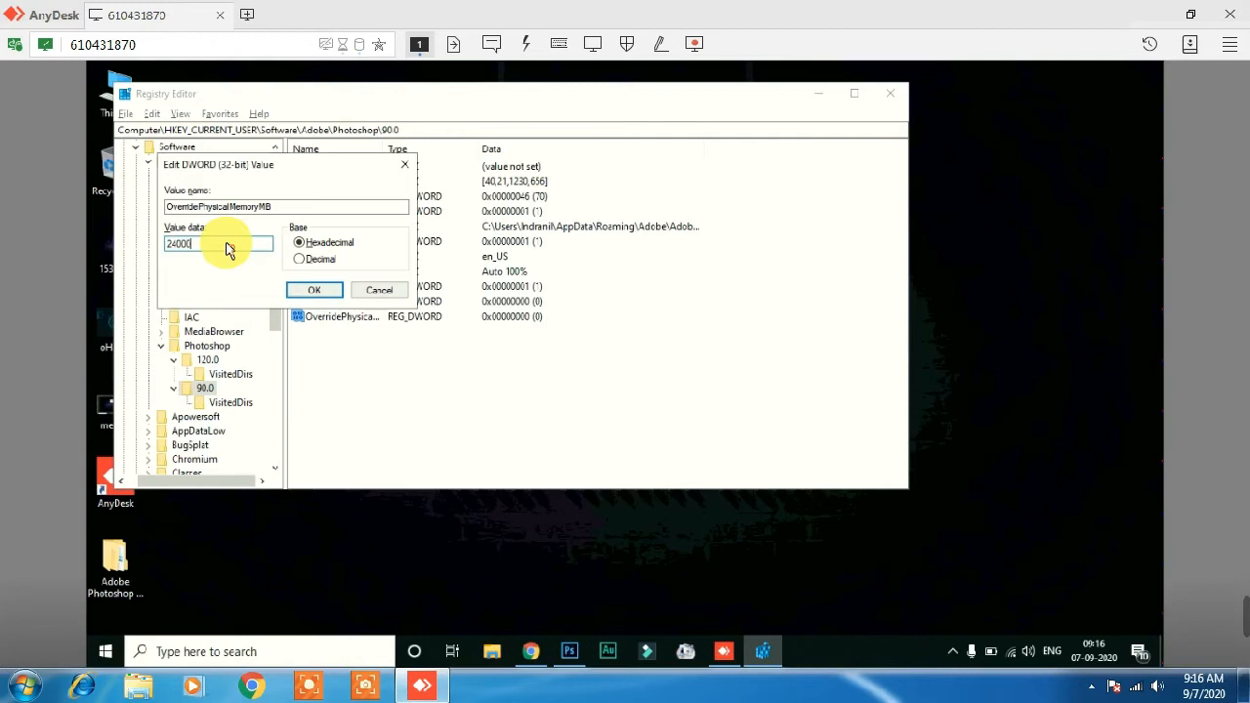
left_click(315, 295)
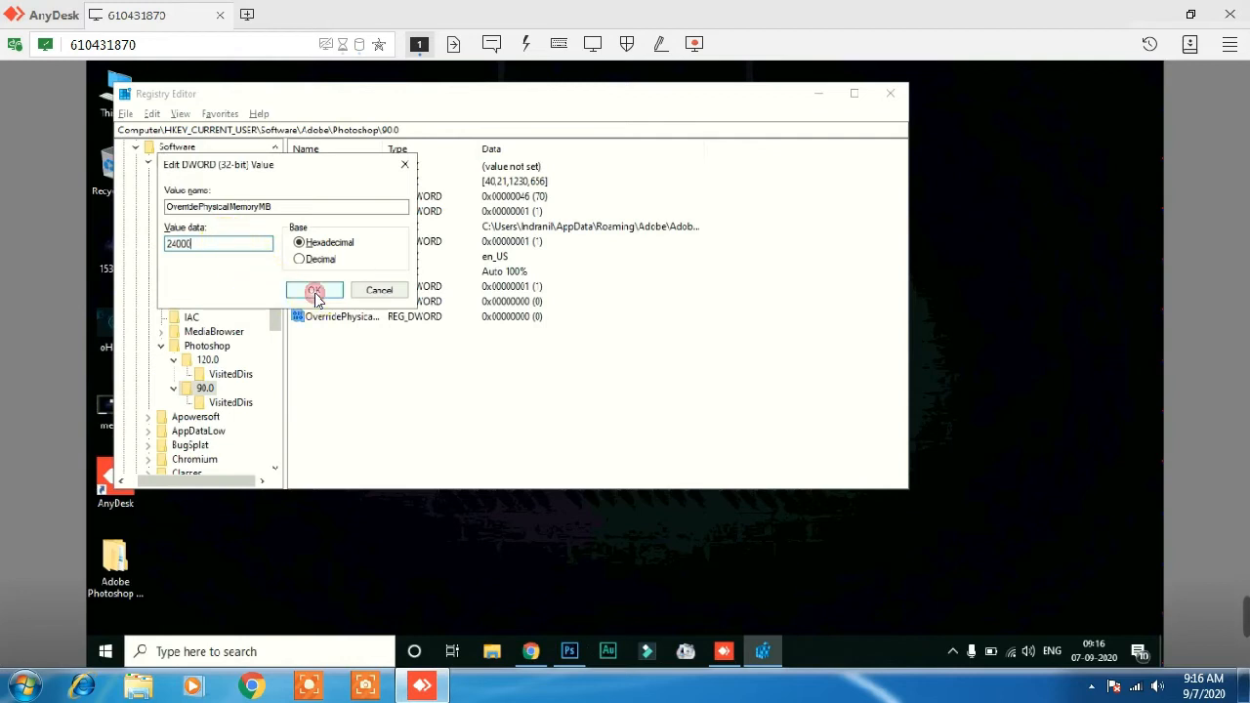
left_click(315, 294)
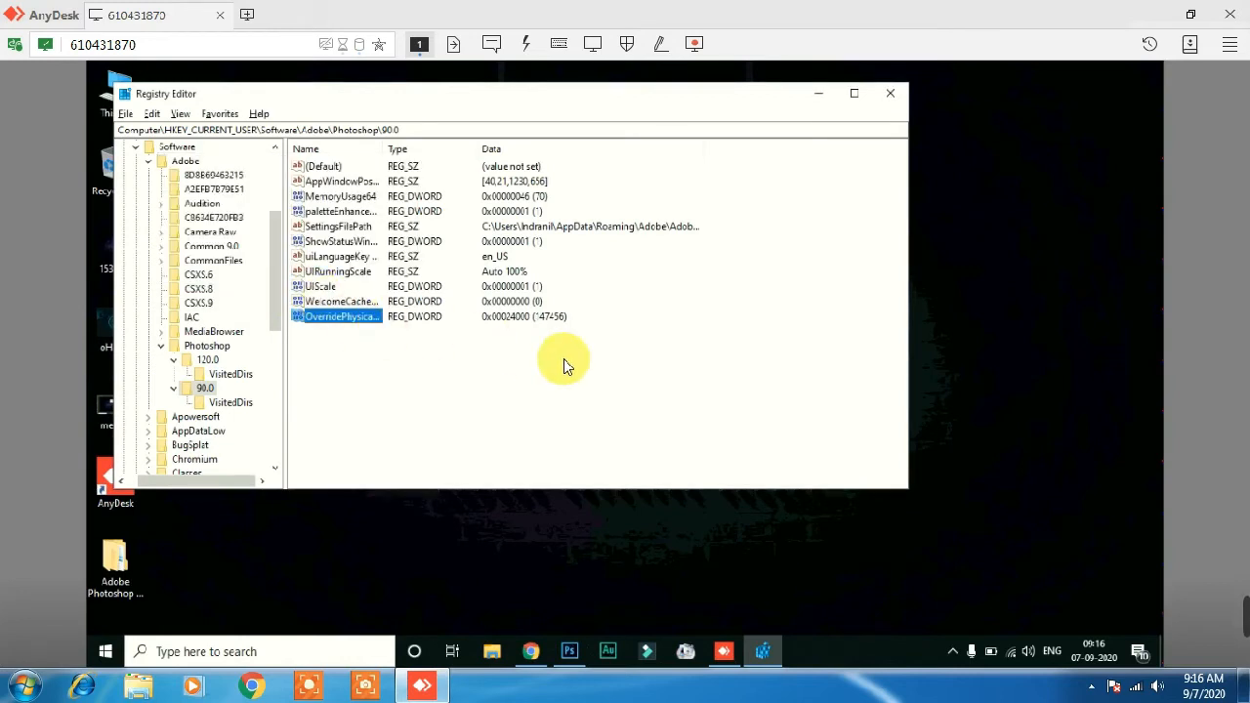
left_click(889, 95)
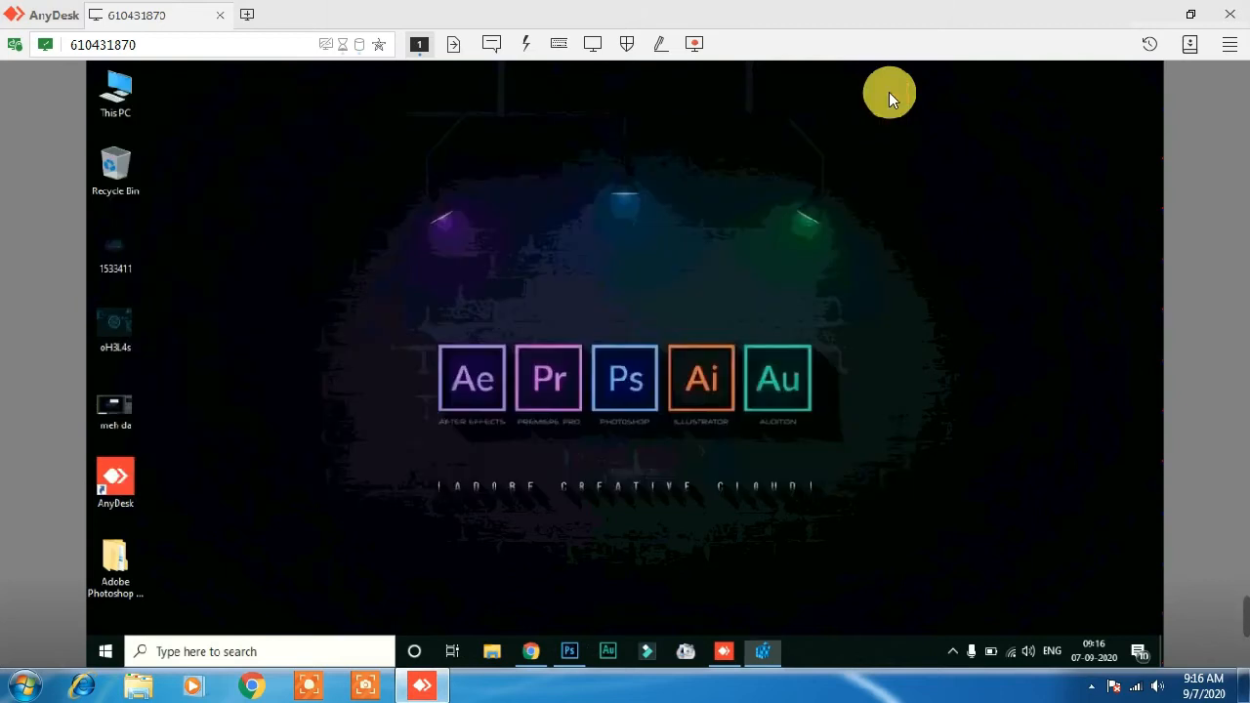
Open the advanced system settings from the properties of This PC.
right_click(119, 94)
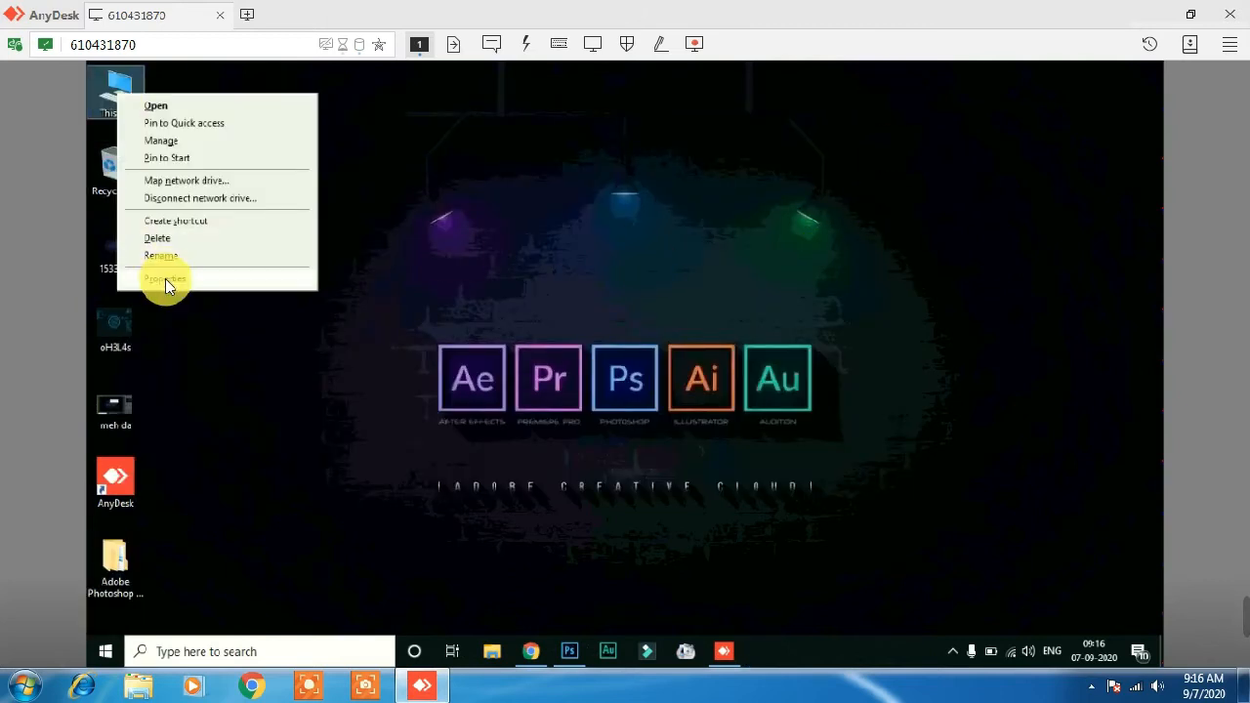
left_click(167, 278)
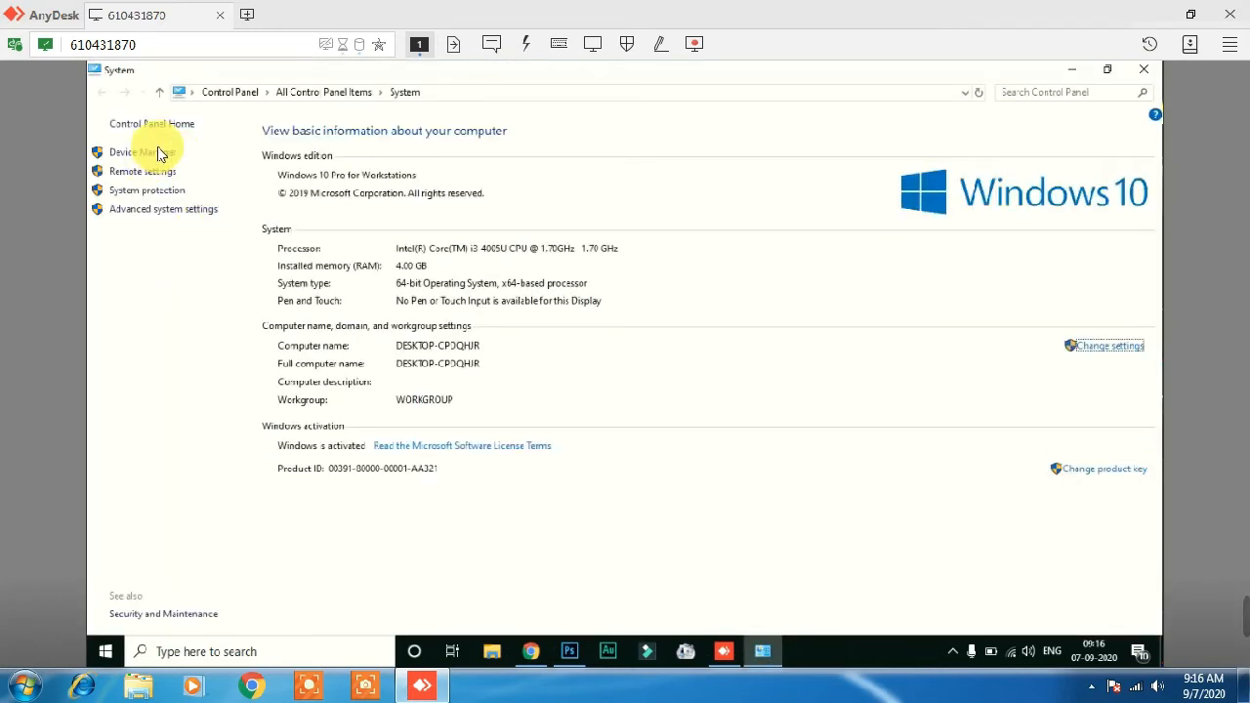
left_click(164, 218)
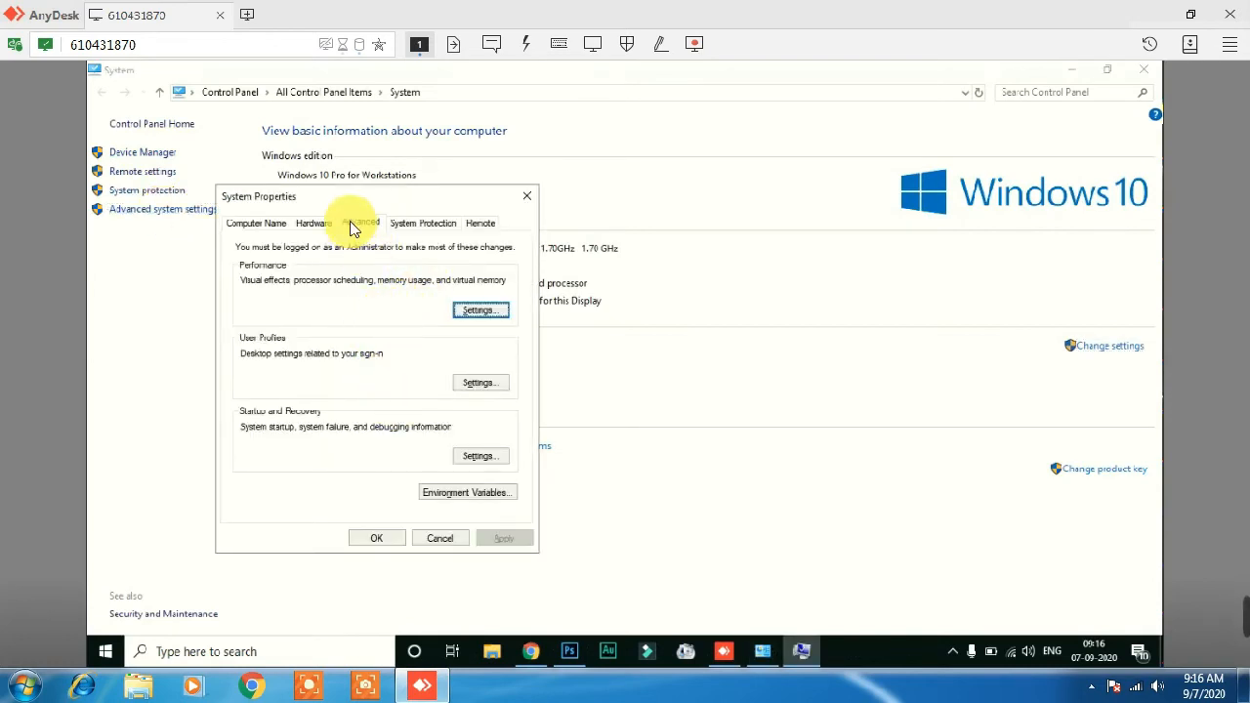
left_click(314, 226)
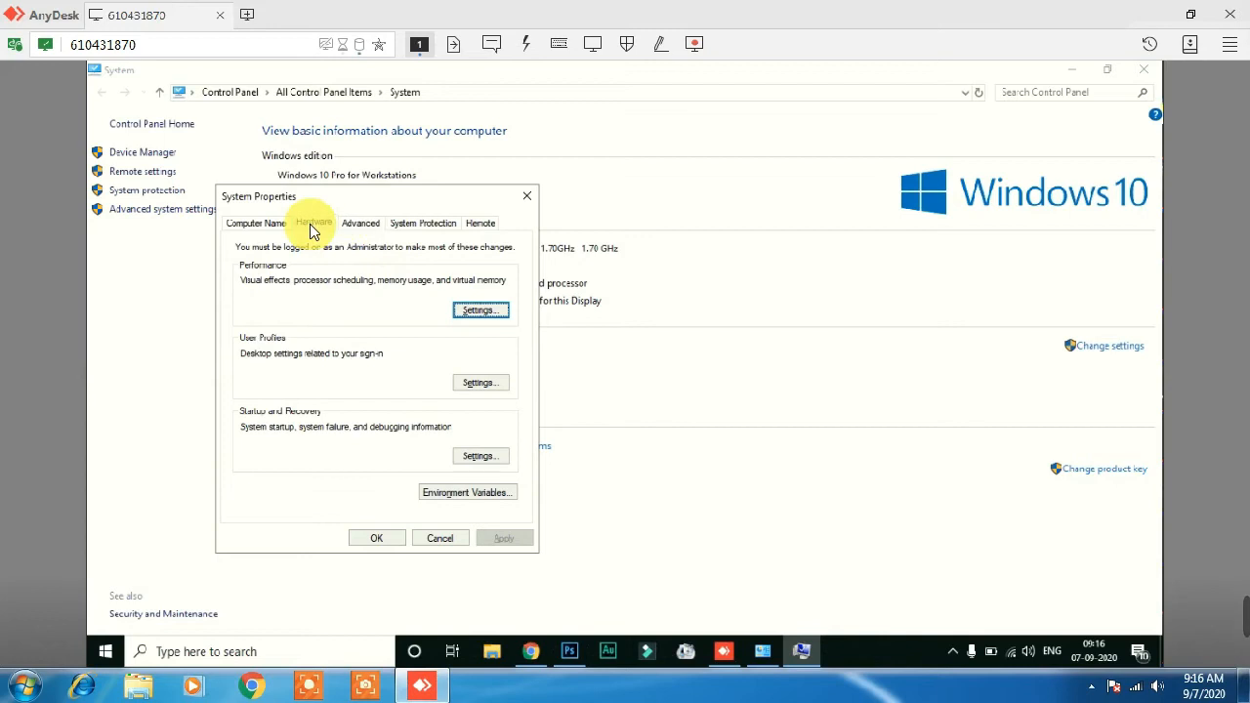
left_click(259, 229)
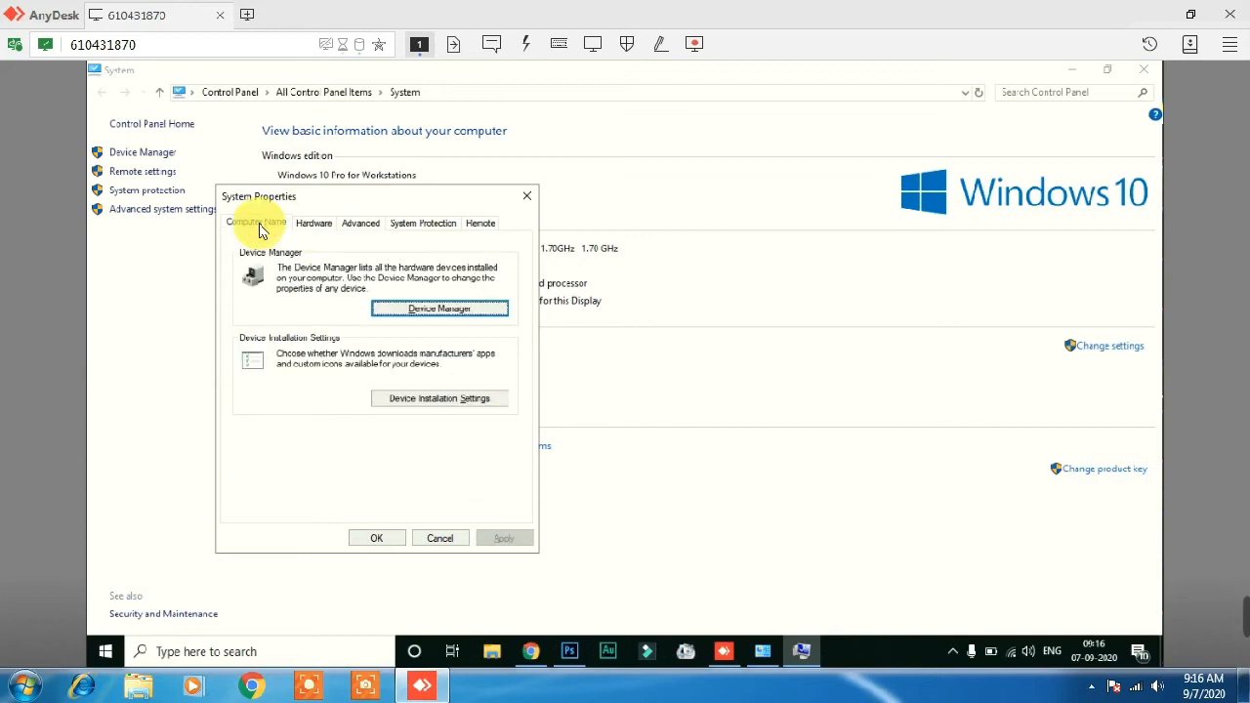
left_click(322, 224)
left_click(349, 215)
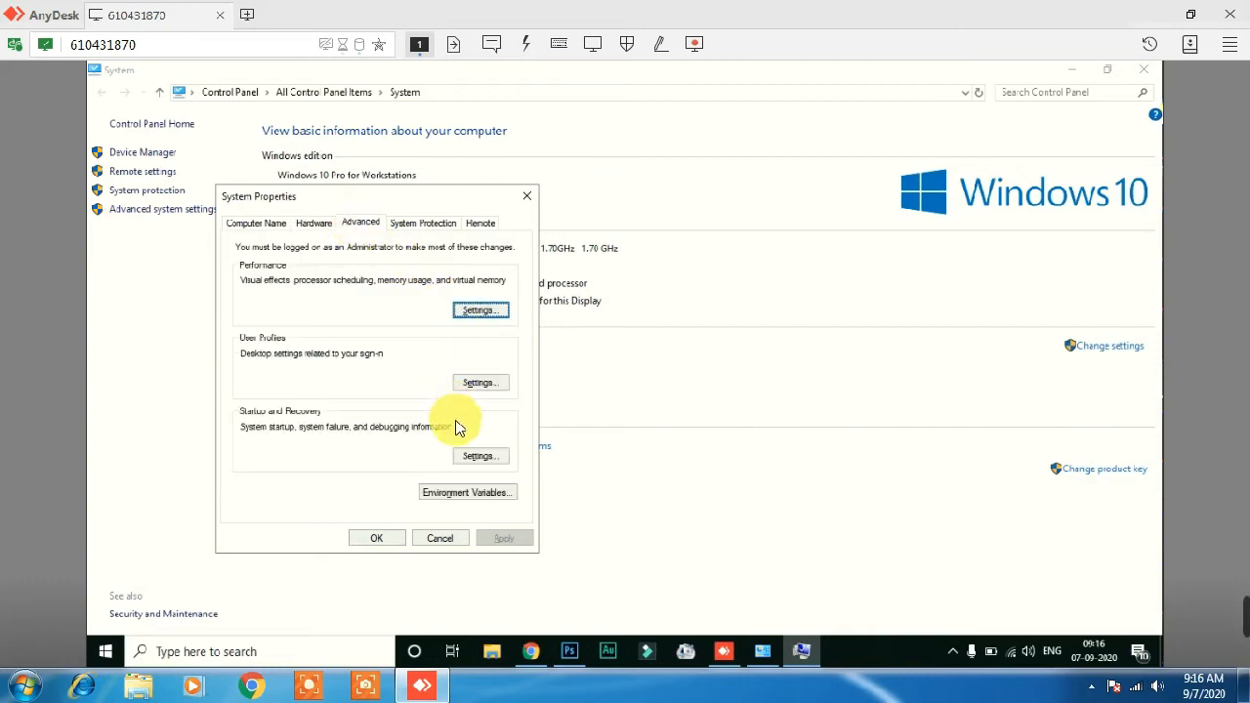
Open the virtual memory settings from the advanced performance options.
left_click(480, 312)
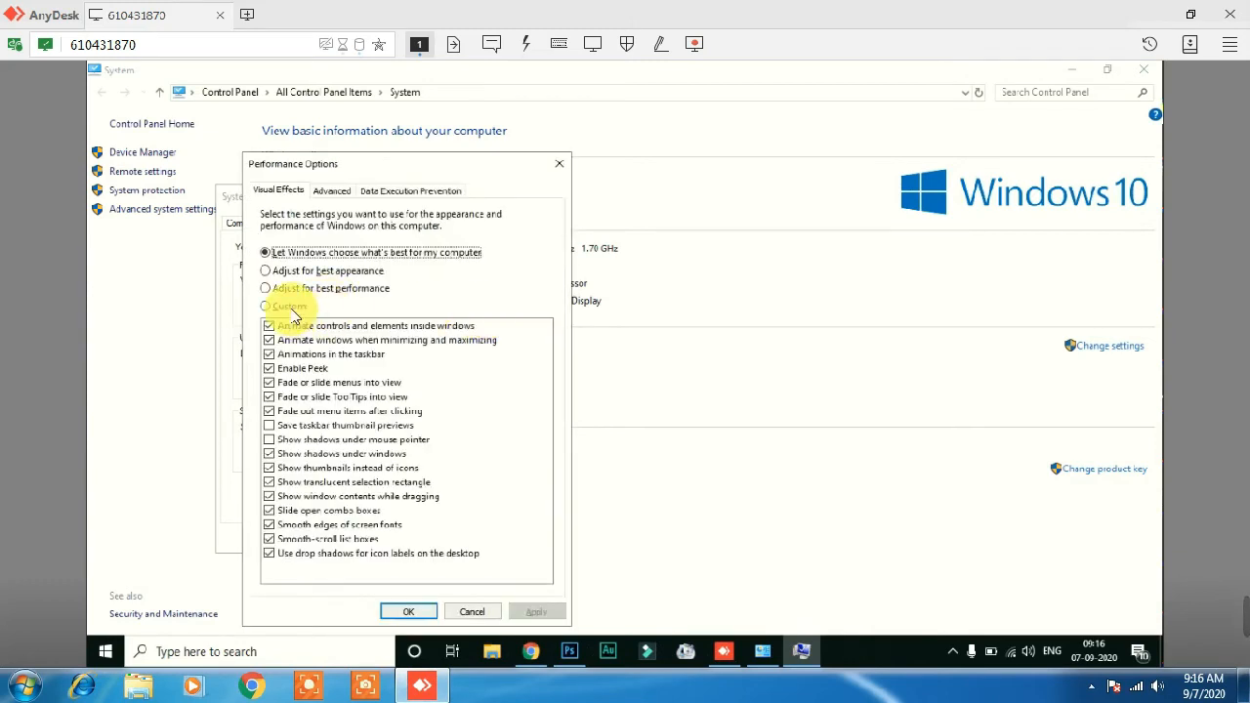
left_click(337, 191)
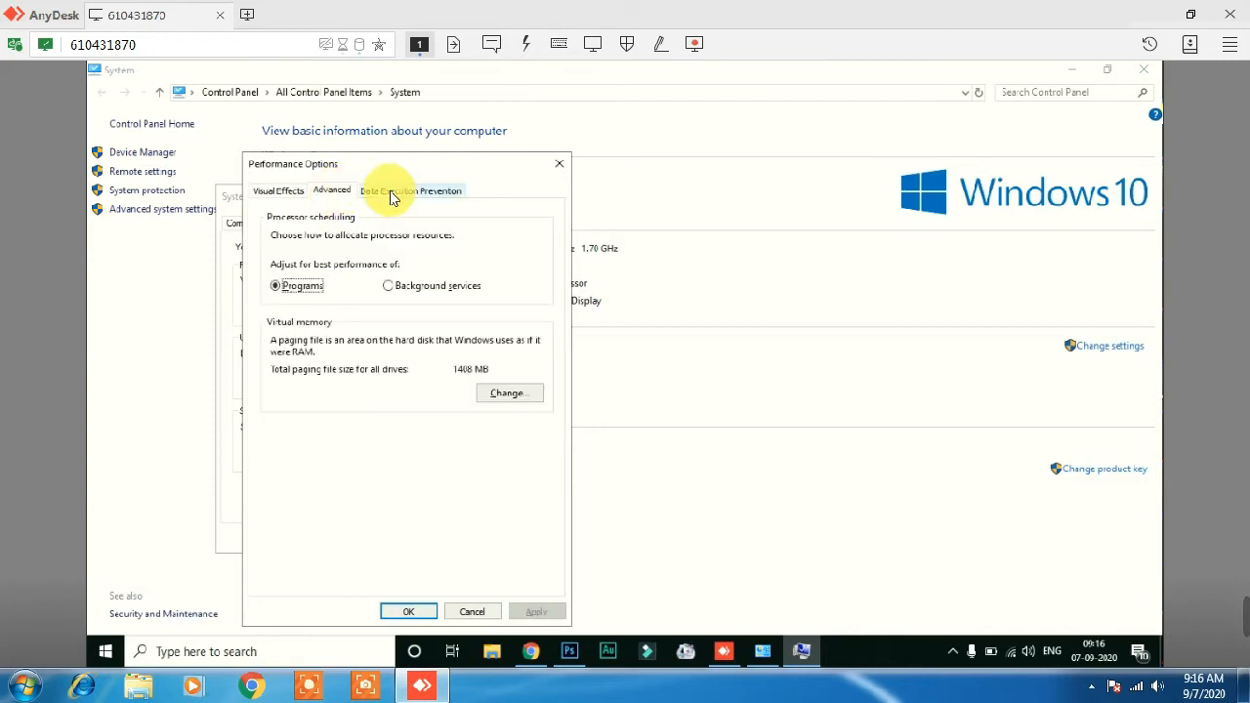
left_click(358, 194)
left_click(334, 190)
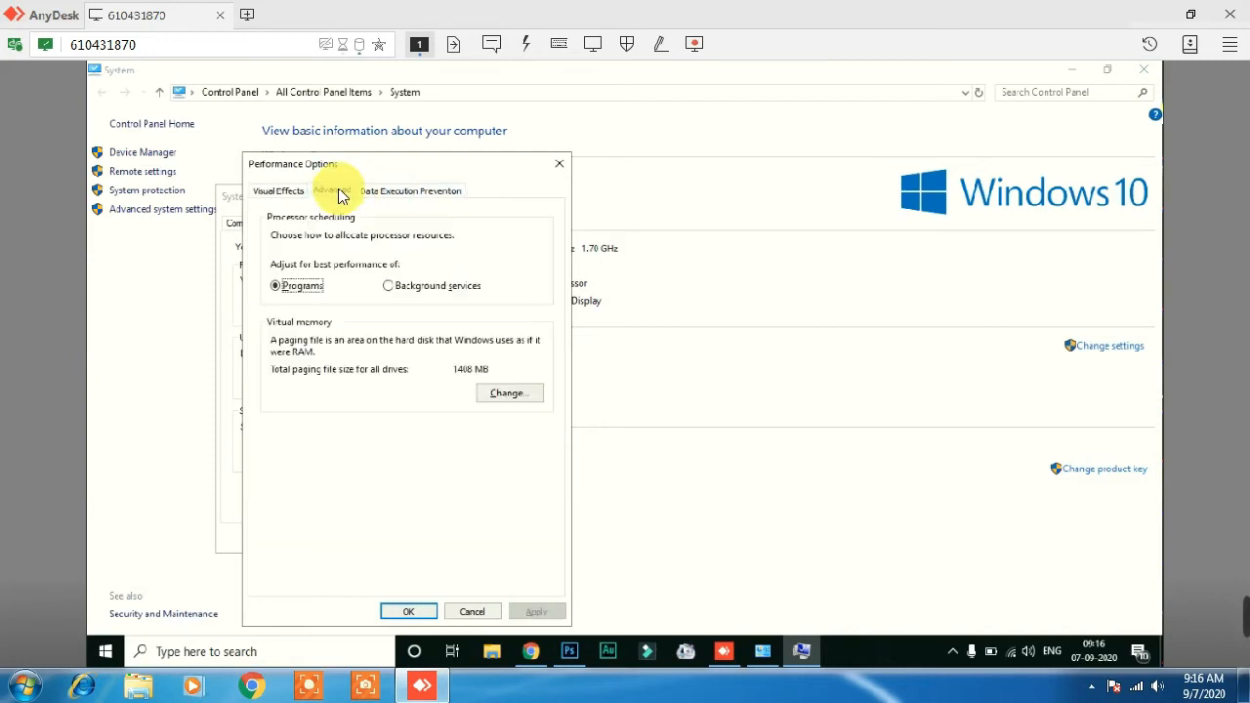
left_click(491, 400)
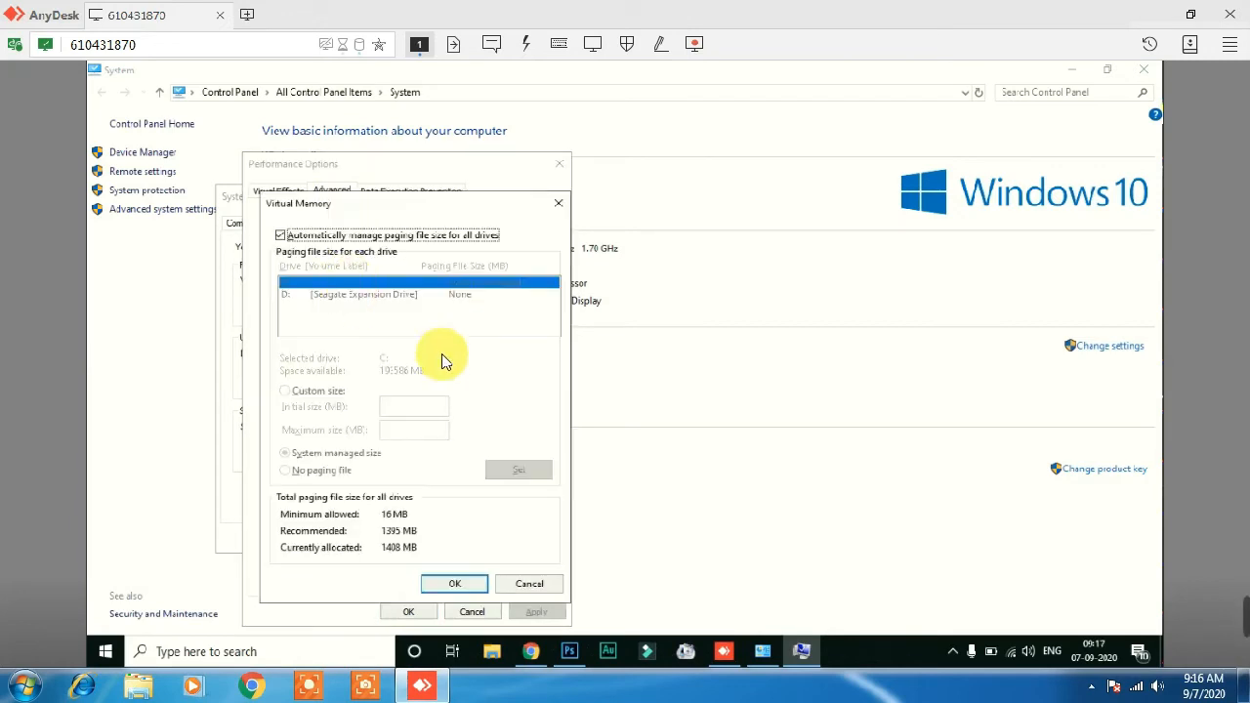
Turn off automatic paging file management for all drives and choose a custom size for drive C.
left_click(281, 236)
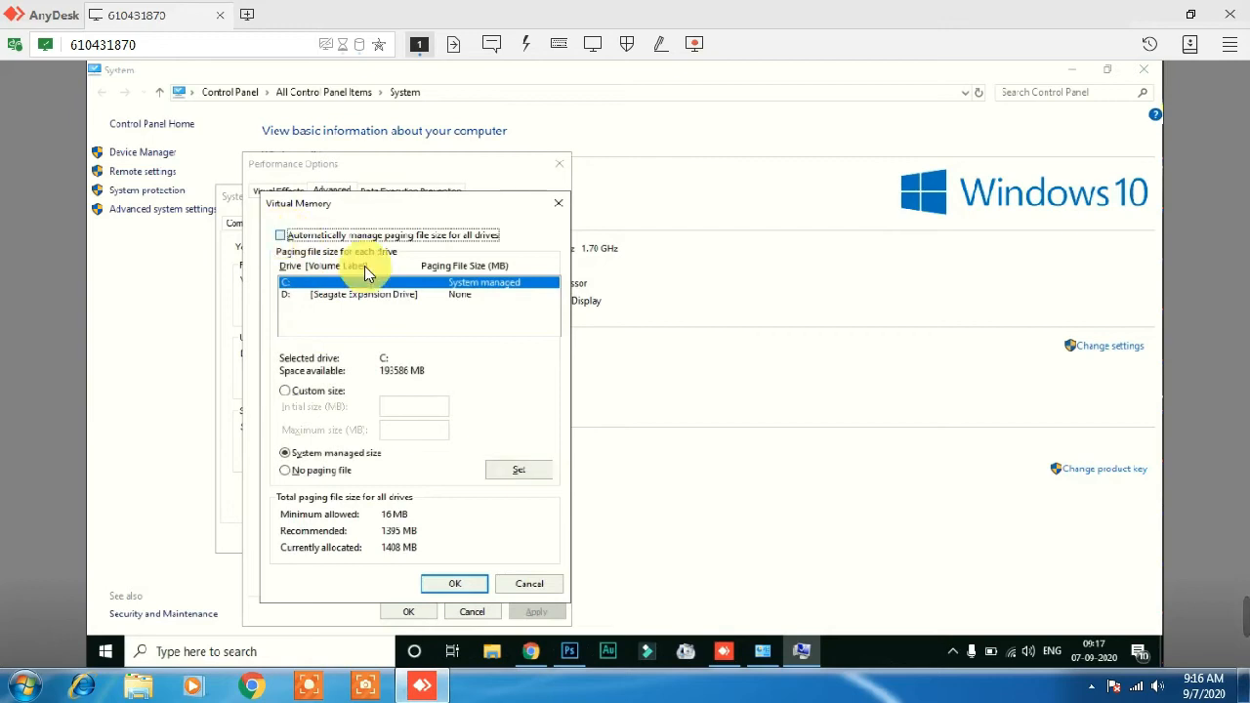
left_click(281, 237)
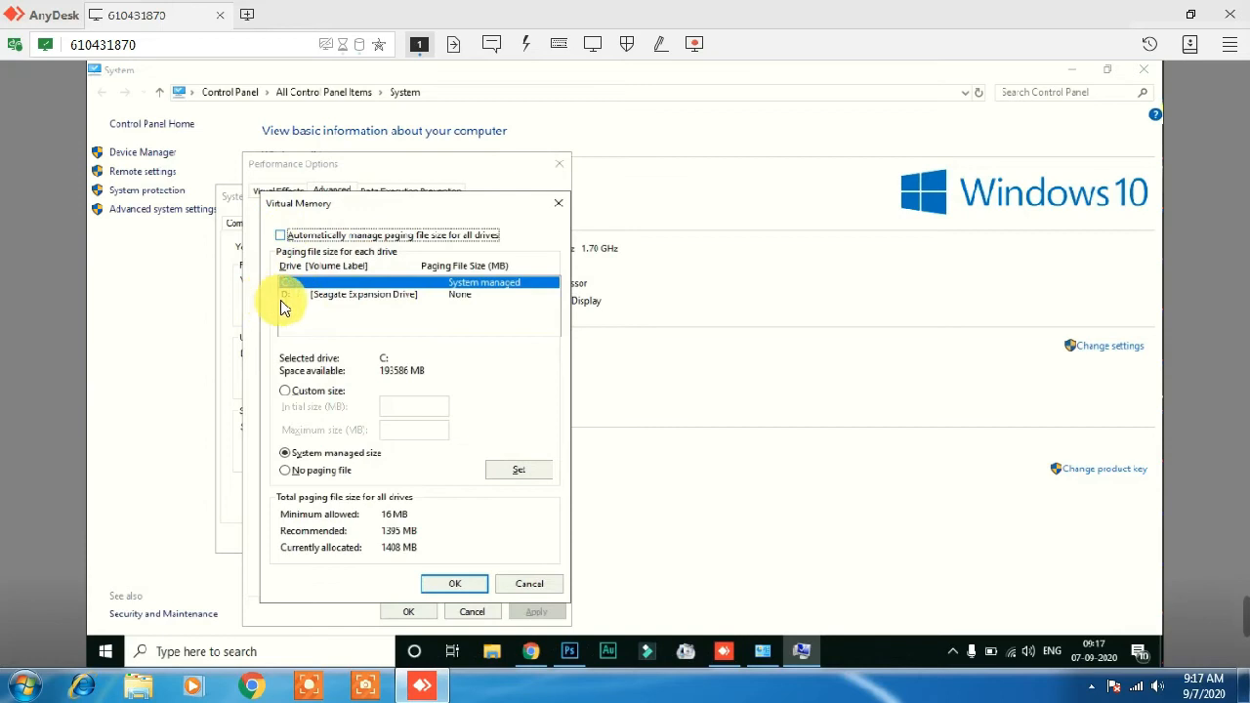
left_click(335, 392)
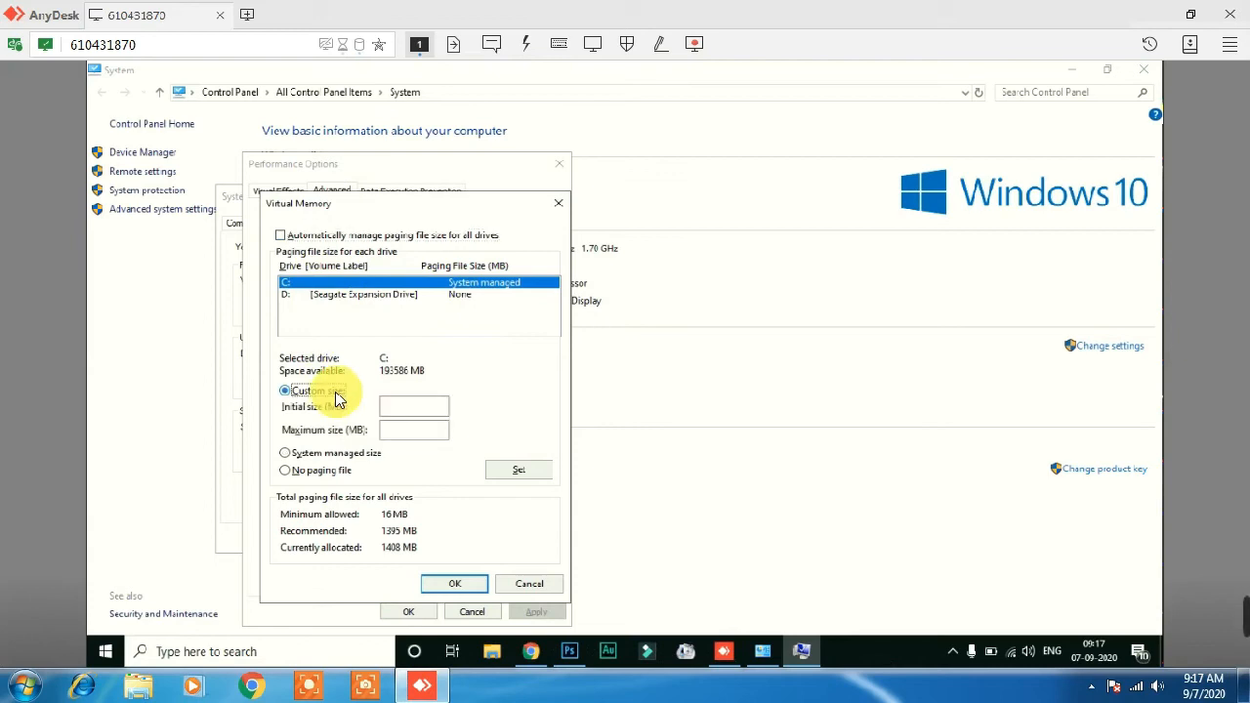
Set the initial paging file size of drive C to 16000 MB.
left_click(400, 406)
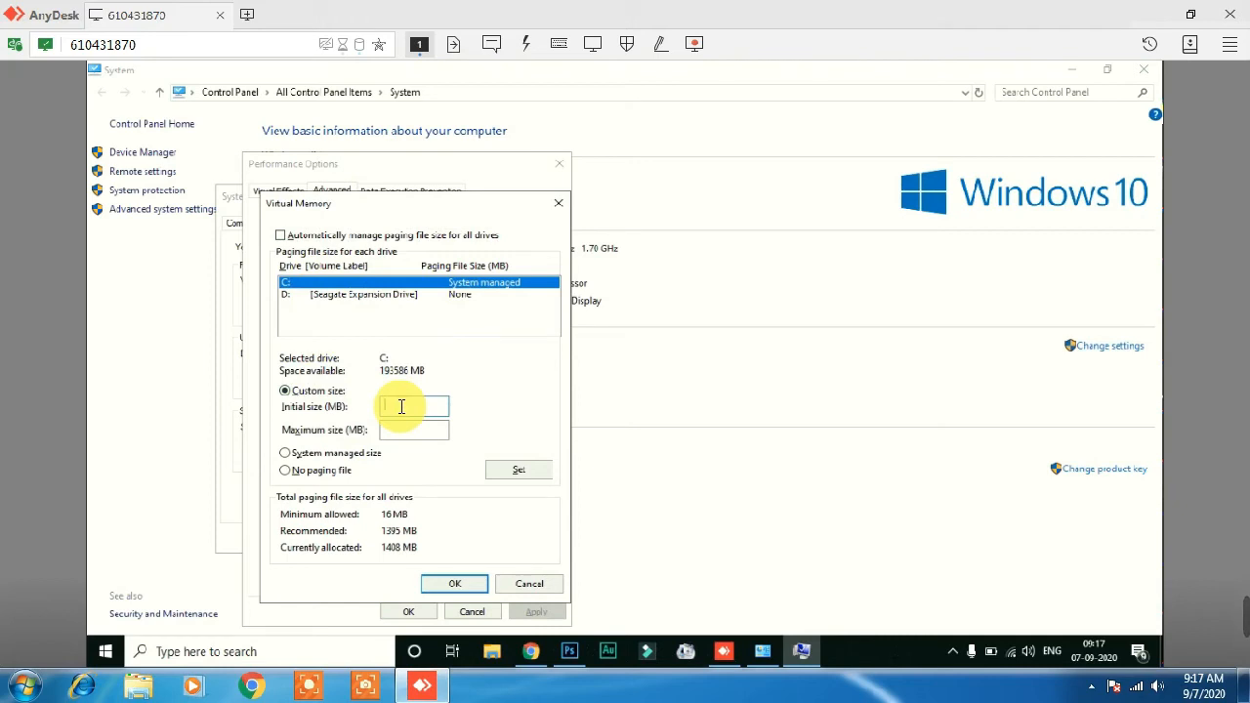
type("4000")
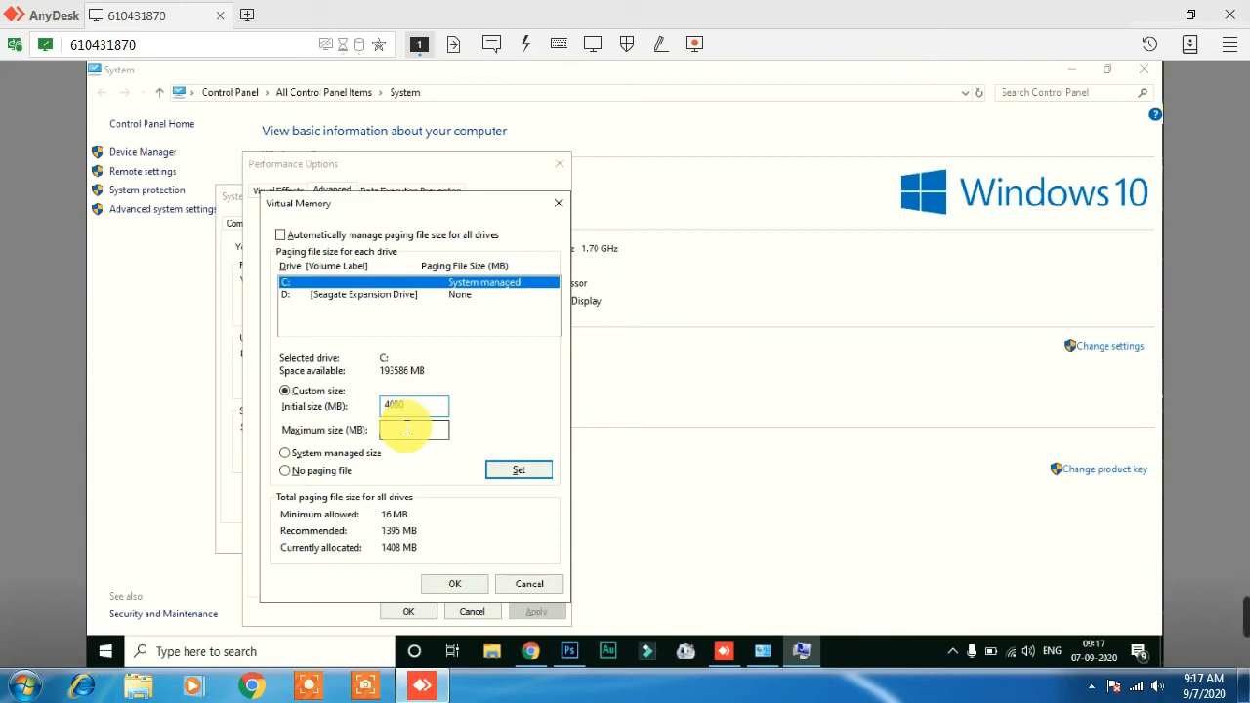
key("BackSpace")
key("BackSpace")
key("BackSpace")
key("BackSpace")
type("16000")
Set the maximum paging file size of drive C to 24000 MB and apply the custom size.
left_click(407, 432)
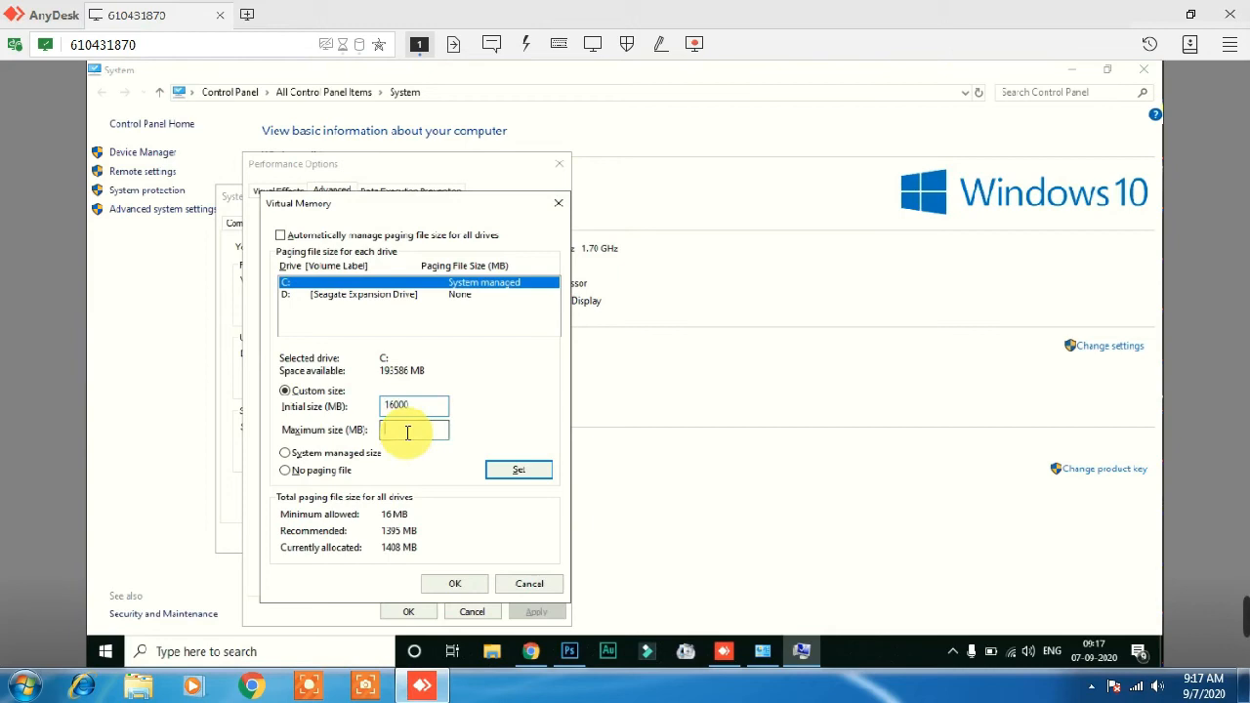
type("4")
type("4000")
left_click(498, 471)
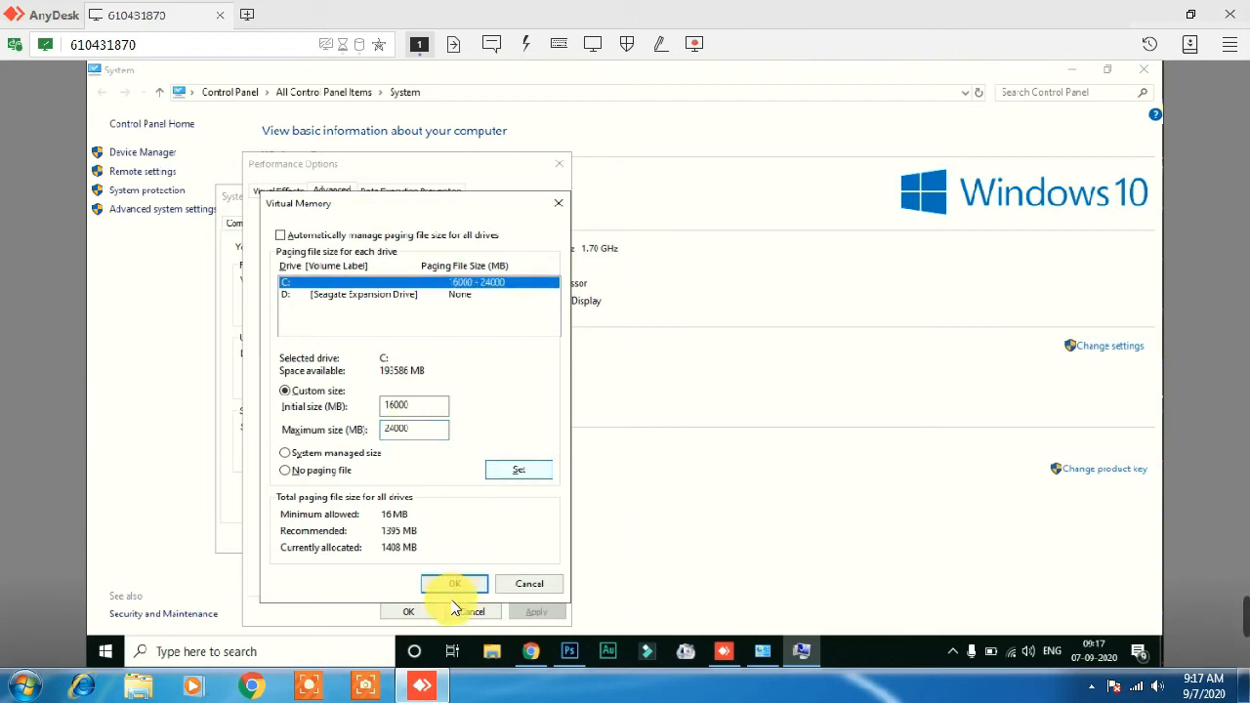
left_click(515, 472)
Confirm the virtual memory, performance and system property dialogs and close the System window.
left_click(461, 584)
left_click(422, 613)
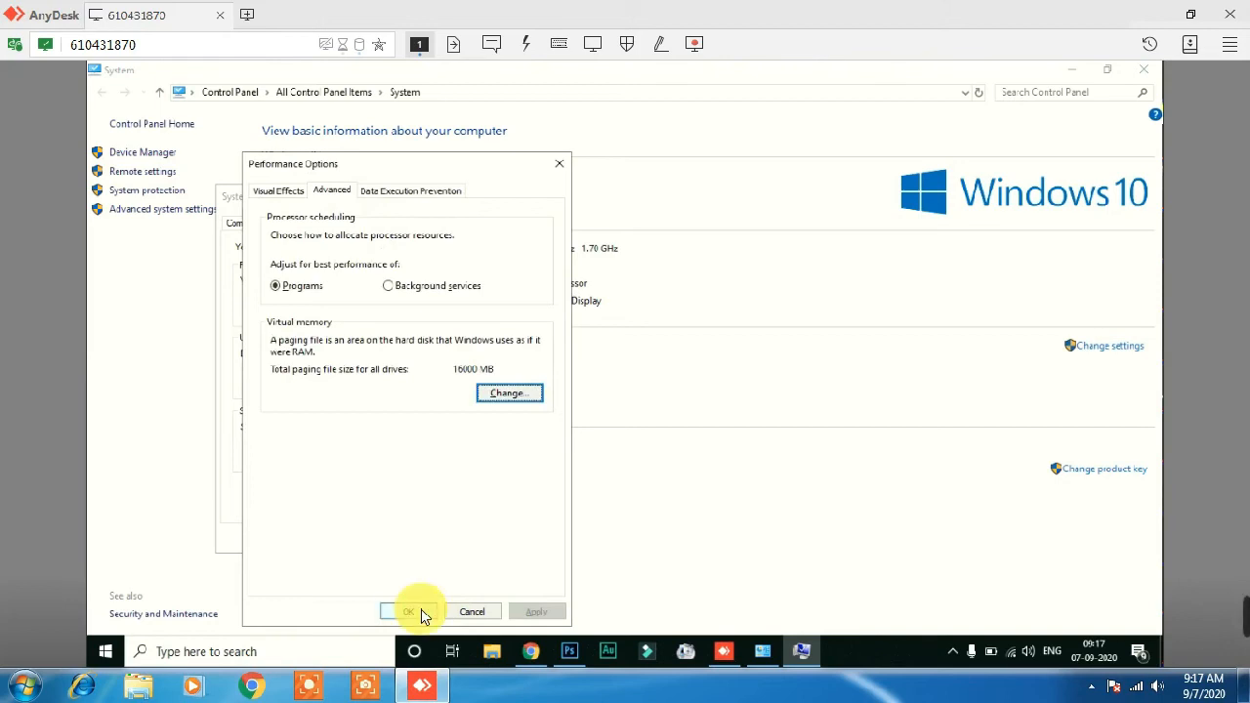
left_click(398, 540)
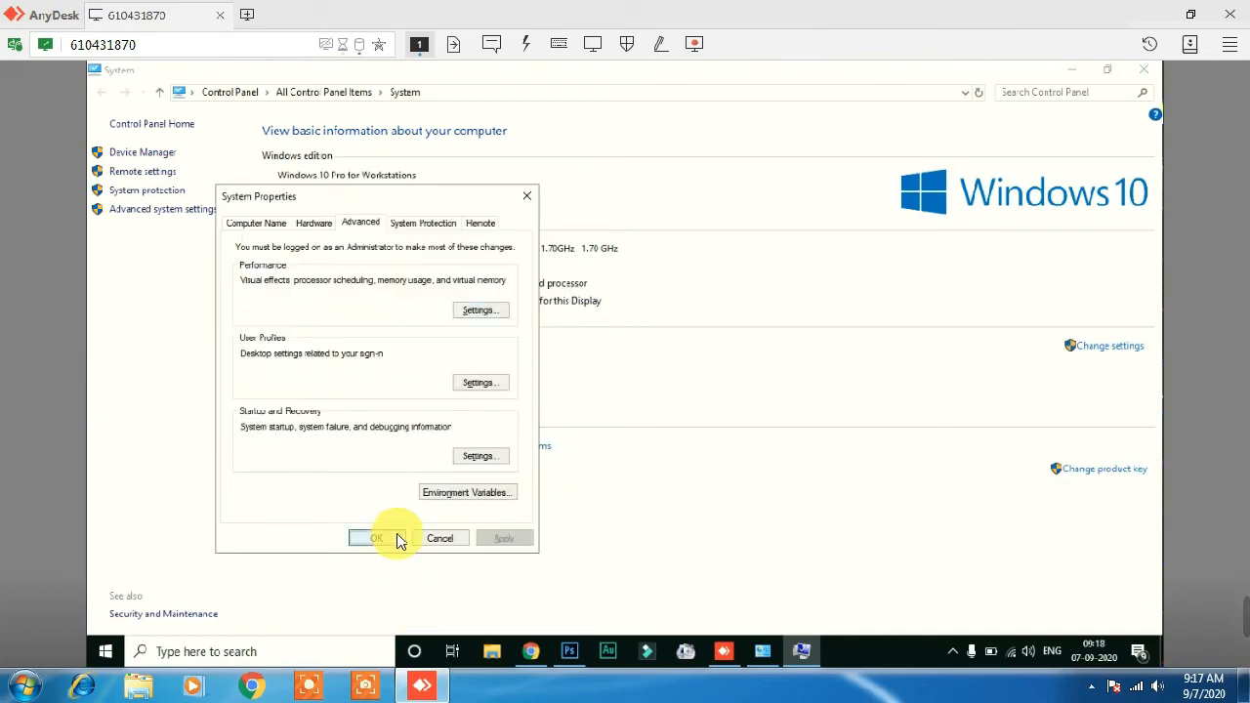
left_click(1141, 70)
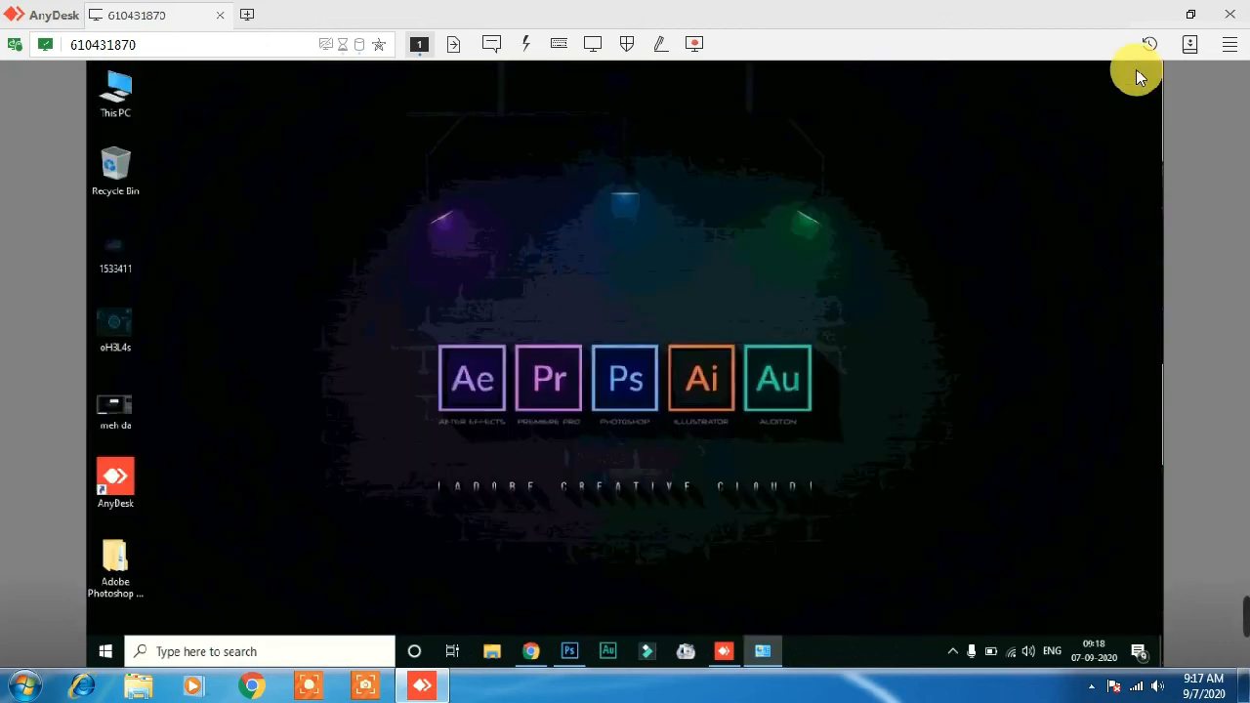
Switch to Photoshop and close it without saving the changes to 1533411.jpg.
left_click(575, 661)
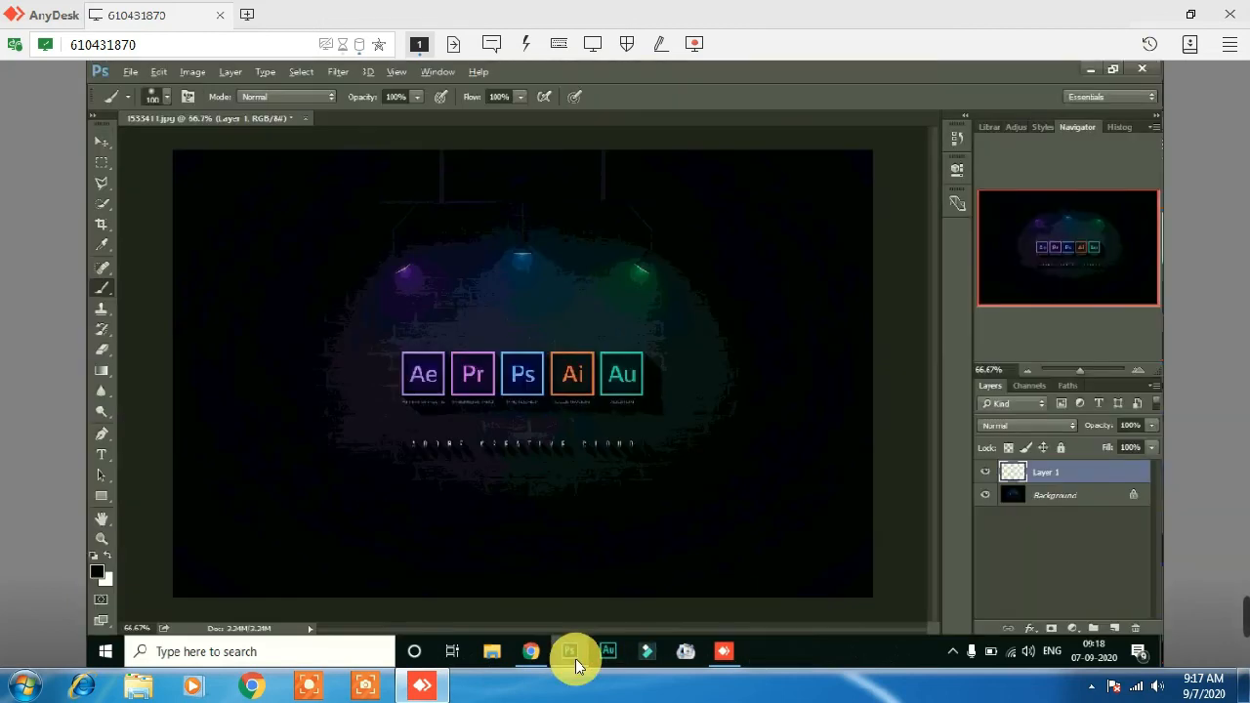
left_click(1145, 69)
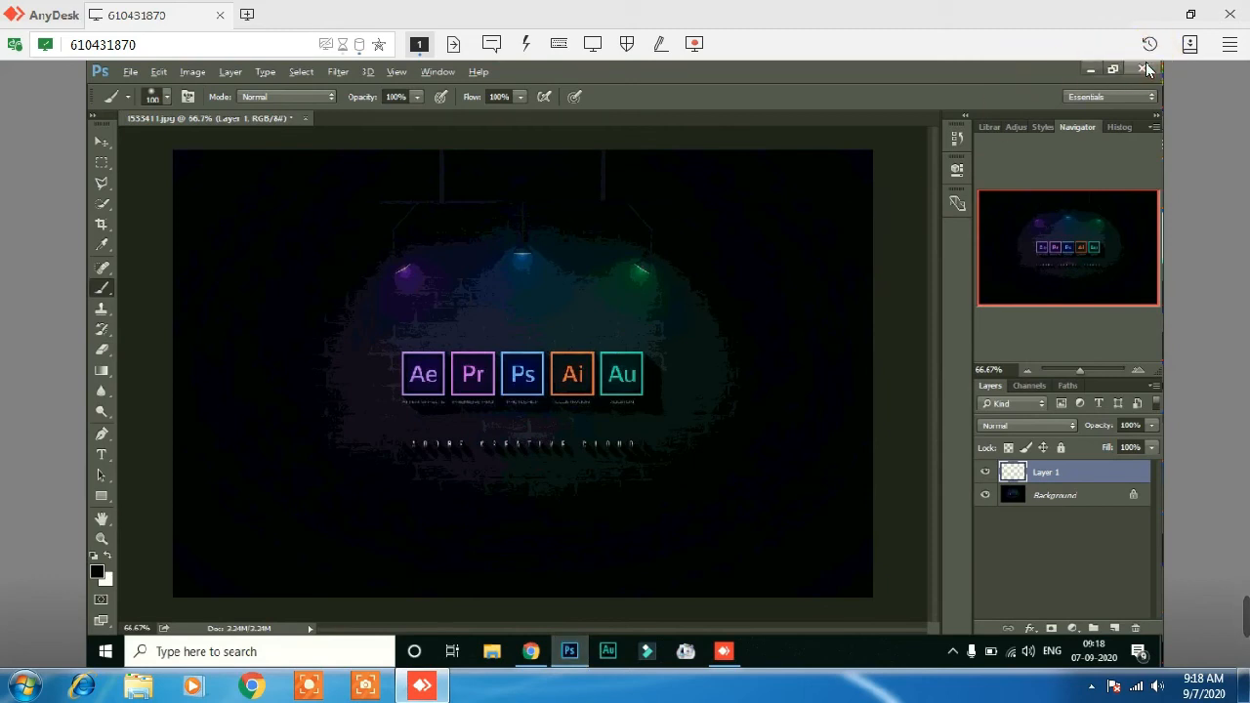
left_click(625, 296)
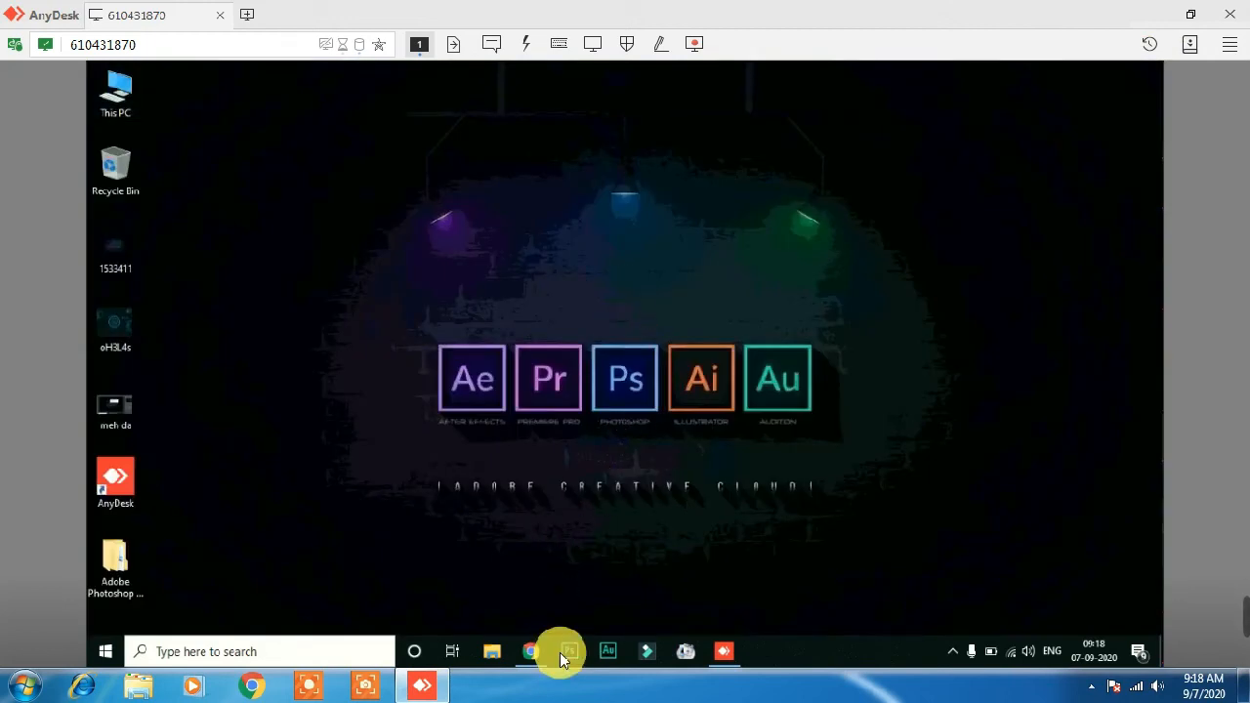
Relaunch Photoshop and open the image 1533411.jpg.
left_click(564, 660)
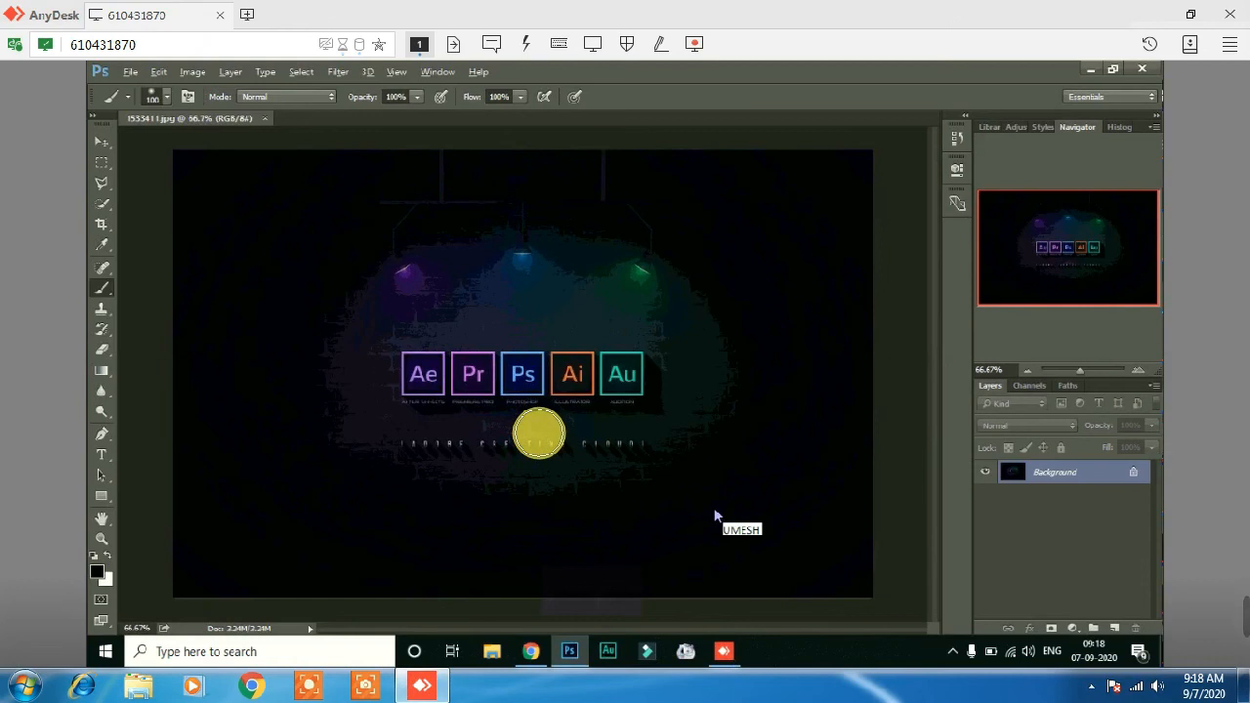
left_click(130, 72)
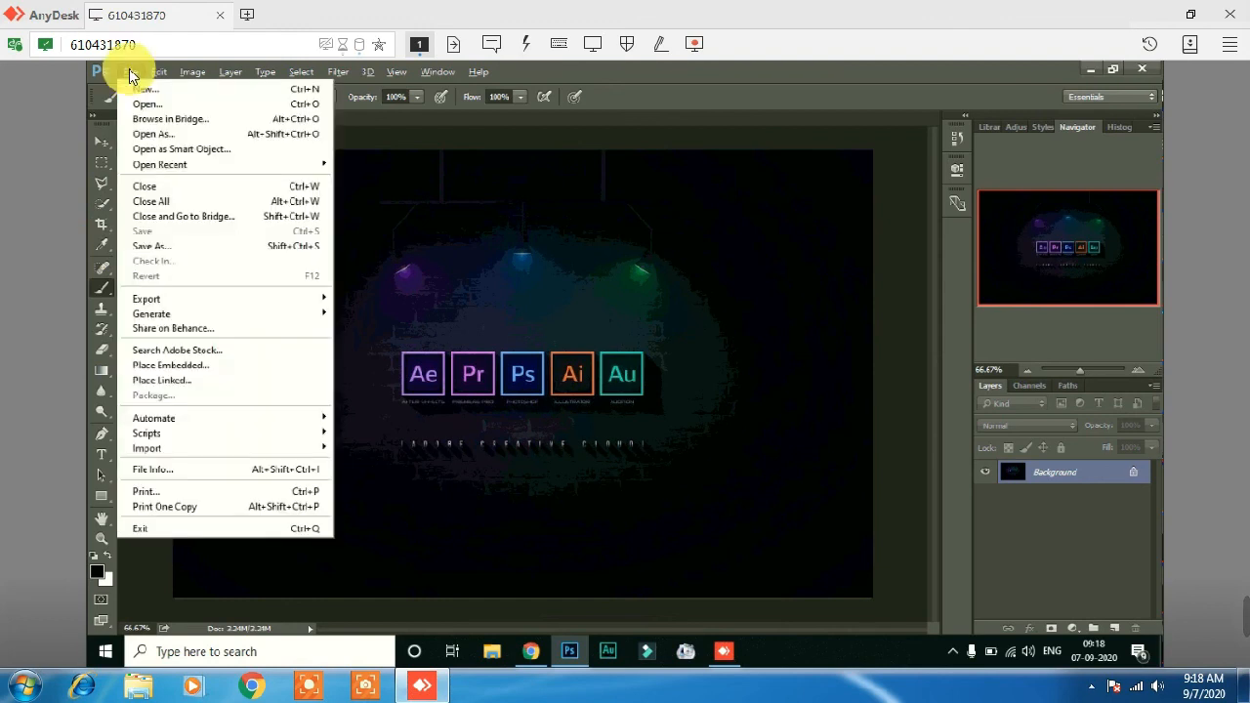
left_click(455, 220)
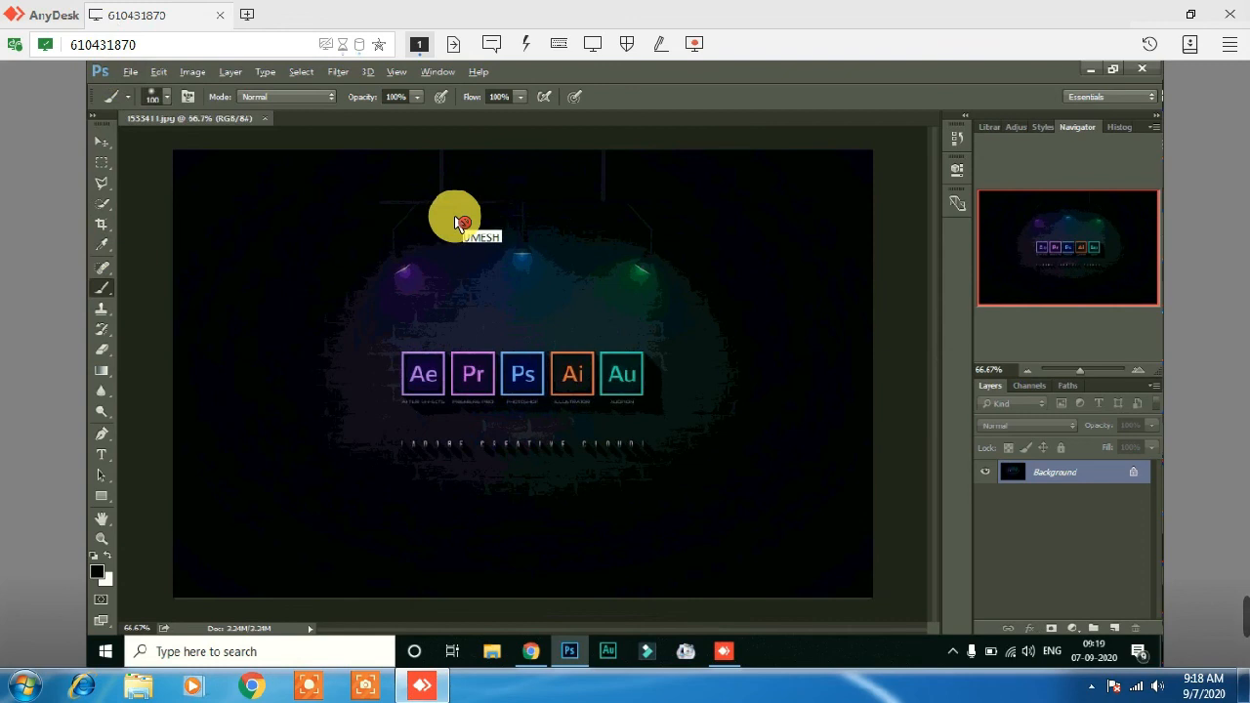